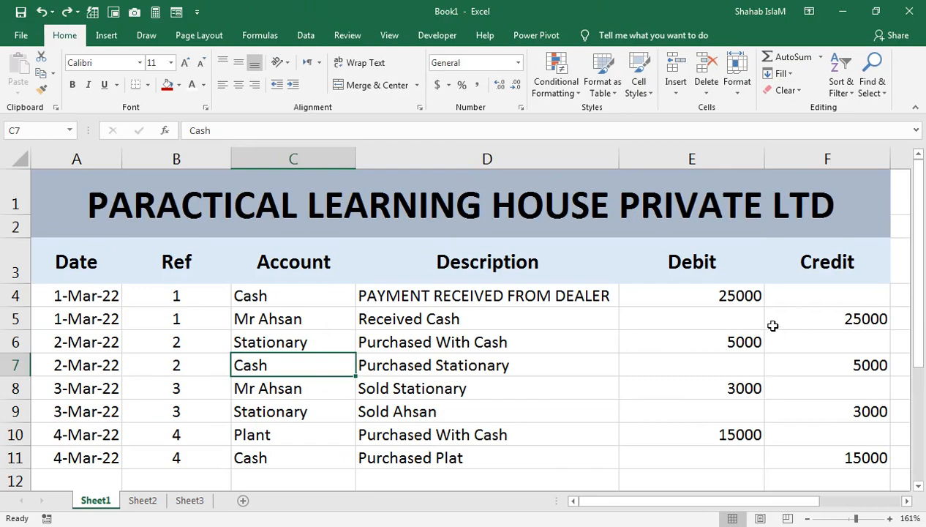
{"action": "left_click_drag", "start_coordinate": [798, 254], "coordinate": [117, 462]}
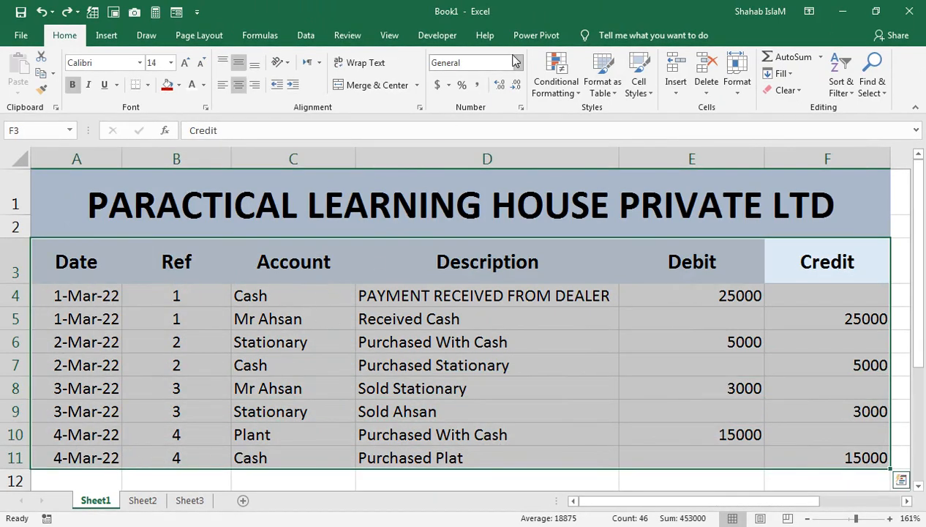
{"action": "key", "text": "ctrl+q"}
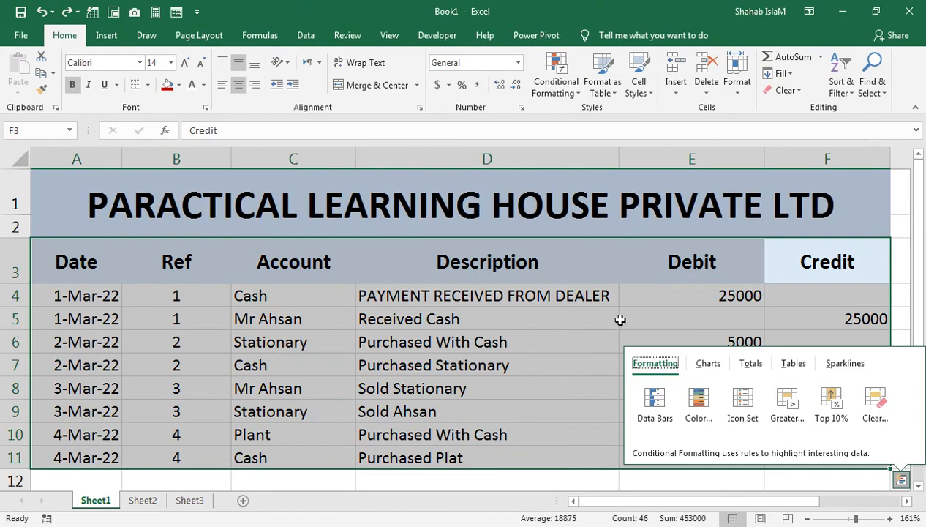
{"action": "left_click", "coordinate": [729, 309]}
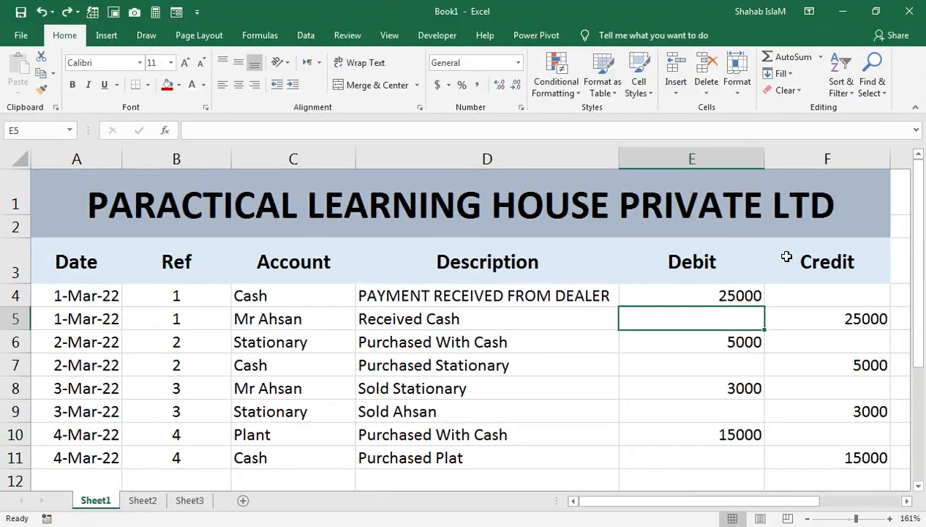
Step: Format the journal range A3:F11 as a table with headers, using a blue medium table style
{"action": "left_click_drag", "start_coordinate": [787, 115], "coordinate": [459, 267]}
{"action": "left_click_drag", "start_coordinate": [623, 333], "coordinate": [89, 455]}
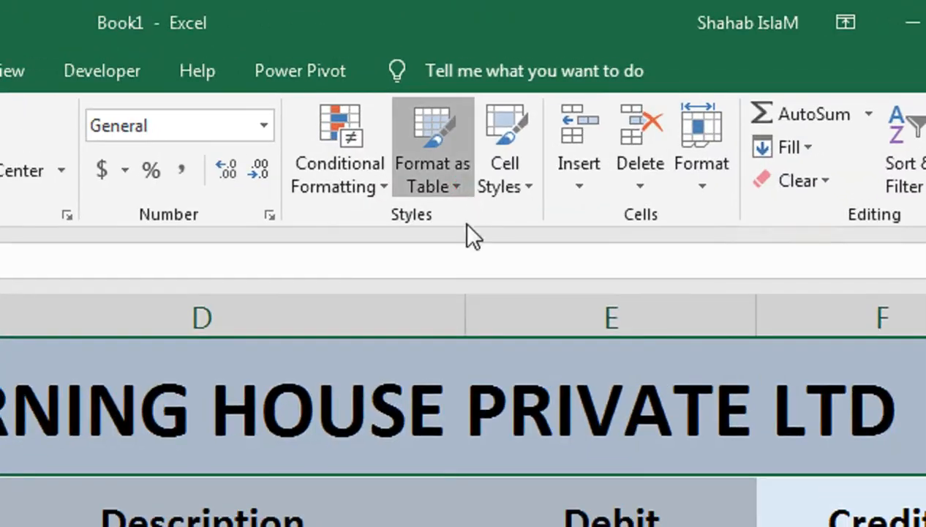
{"action": "left_click", "coordinate": [602, 81]}
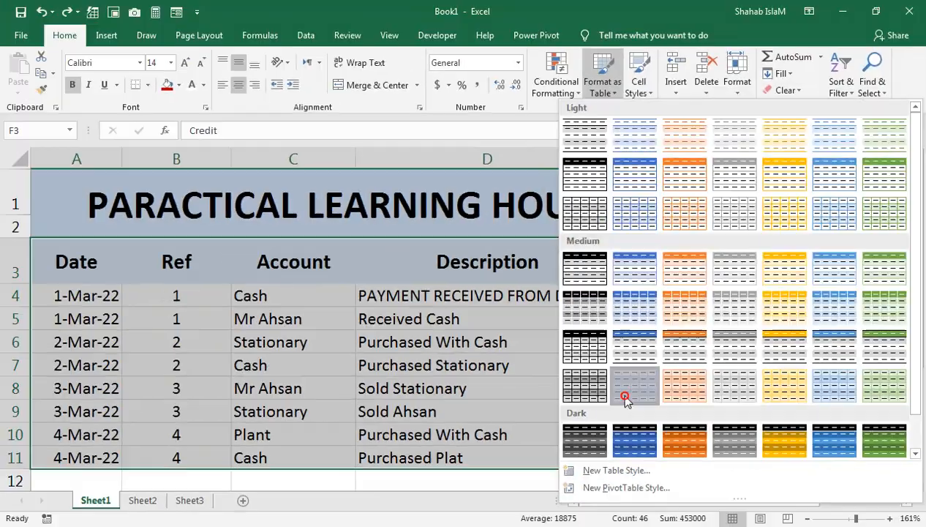
{"action": "left_click", "coordinate": [482, 406]}
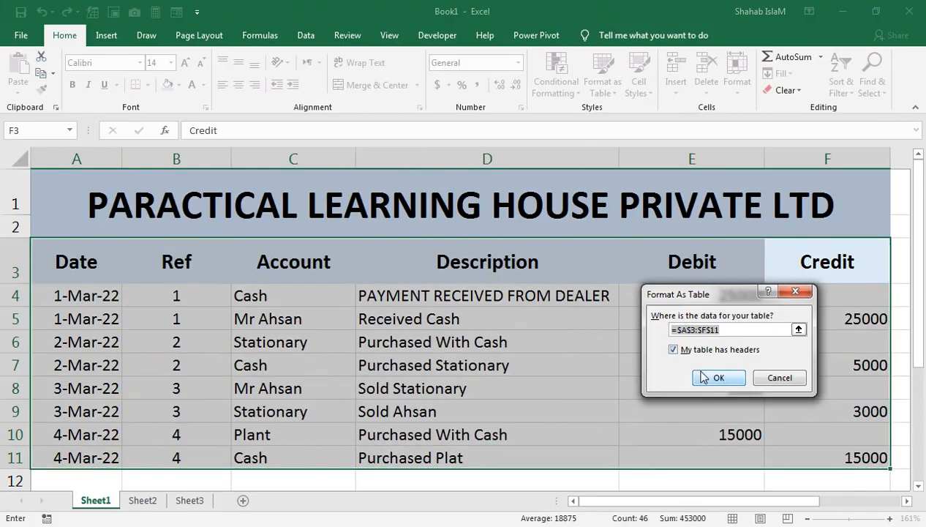
{"action": "left_click", "coordinate": [699, 373]}
Step: Create a PivotTable from the journal table on a new worksheet
{"action": "left_click", "coordinate": [488, 340]}
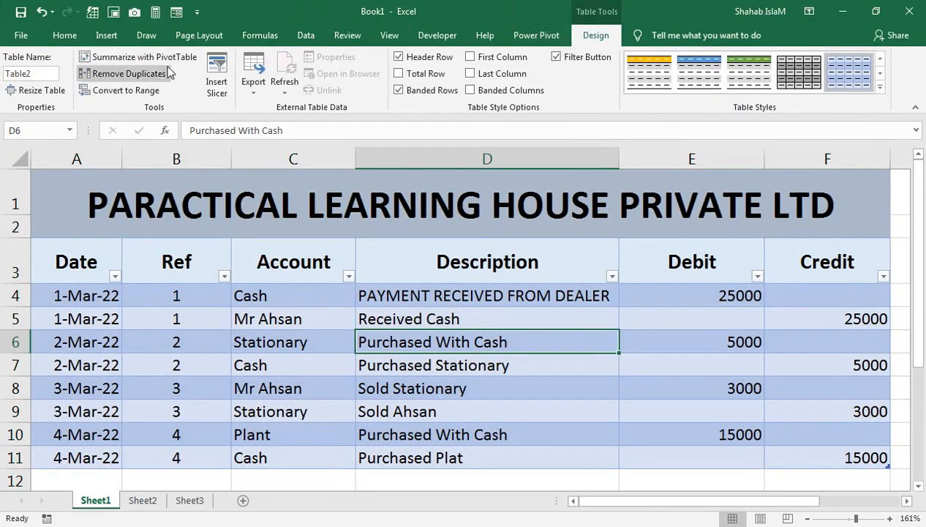
{"action": "left_click", "coordinate": [107, 35]}
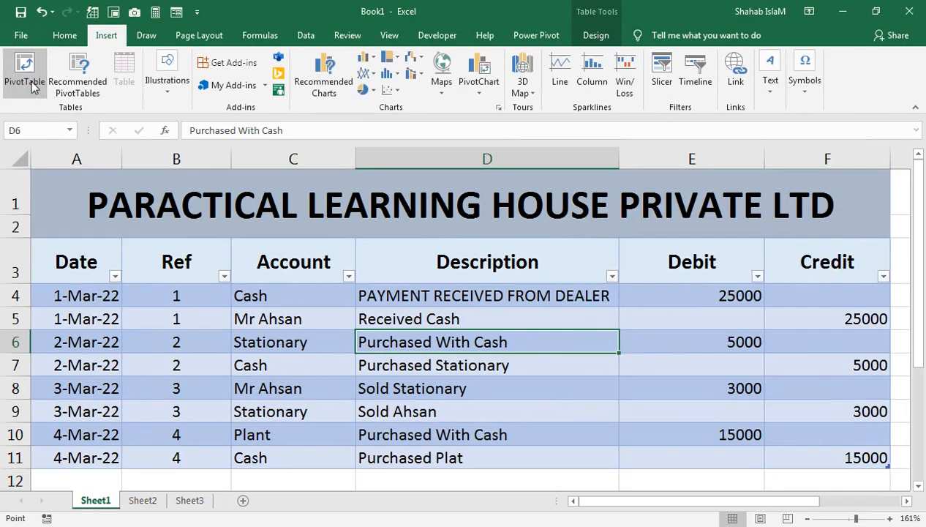
{"action": "left_click", "coordinate": [62, 161]}
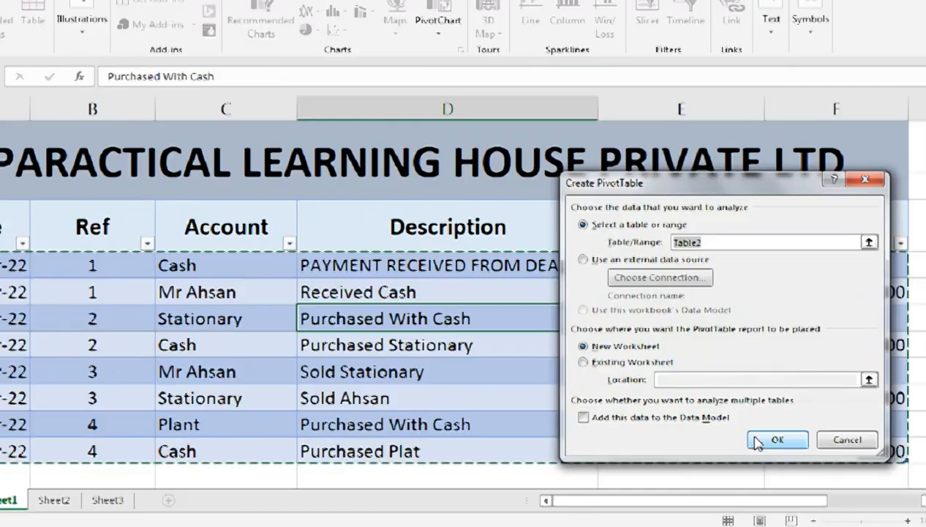
{"action": "left_click", "coordinate": [757, 441]}
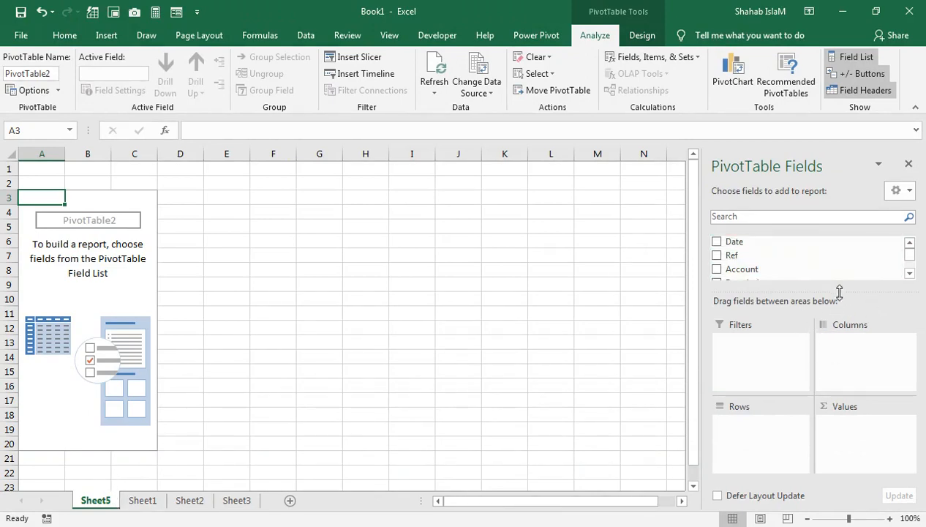
Step: Add the Date, Ref, Account, Description, Debit and Credit fields to the PivotTable and enlarge the field areas section
{"action": "left_click_drag", "start_coordinate": [843, 291], "coordinate": [837, 350]}
{"action": "left_click", "coordinate": [718, 243]}
{"action": "left_click", "coordinate": [718, 256]}
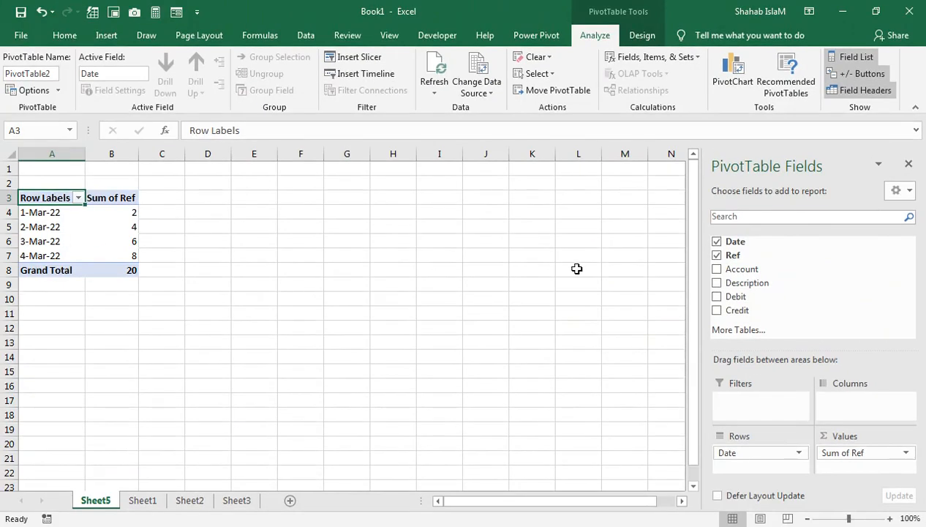
{"action": "left_click", "coordinate": [718, 270]}
{"action": "left_click", "coordinate": [718, 284]}
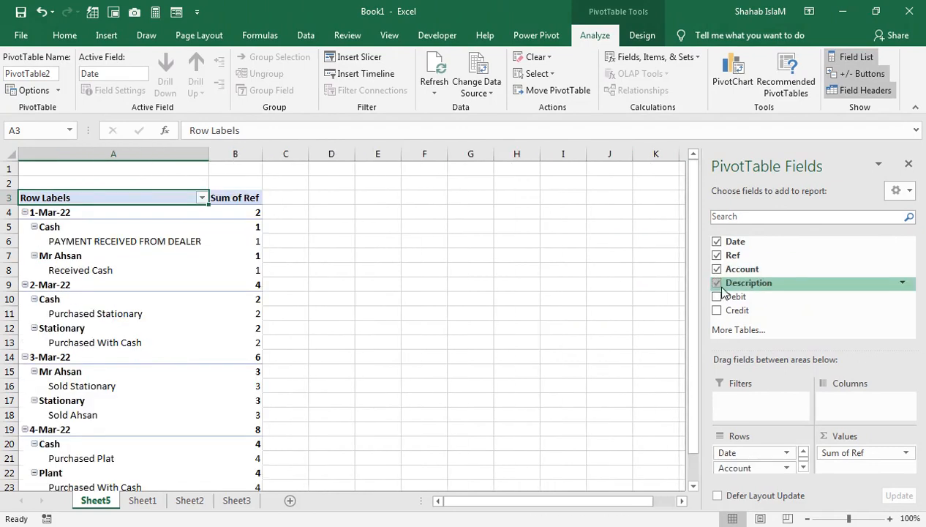
{"action": "left_click", "coordinate": [717, 296]}
{"action": "left_click", "coordinate": [716, 311]}
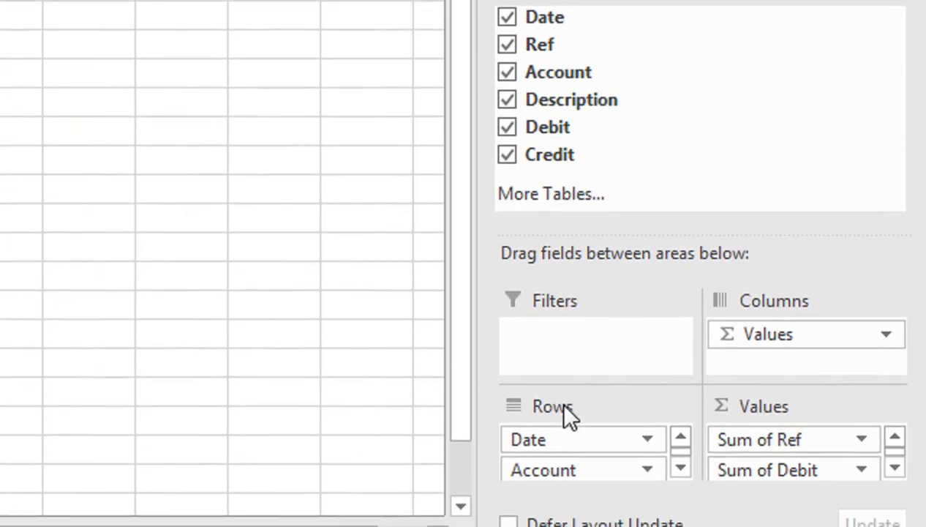
{"action": "left_click_drag", "start_coordinate": [647, 196], "coordinate": [657, 46]}
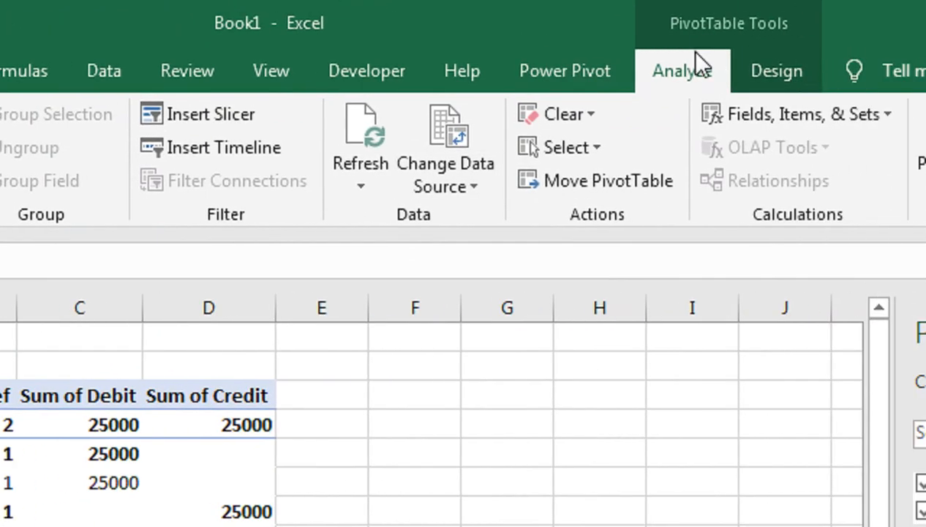
Step: Show the PivotTable in tabular form and fit the width of the Account column to its contents
{"action": "left_click", "coordinate": [898, 59]}
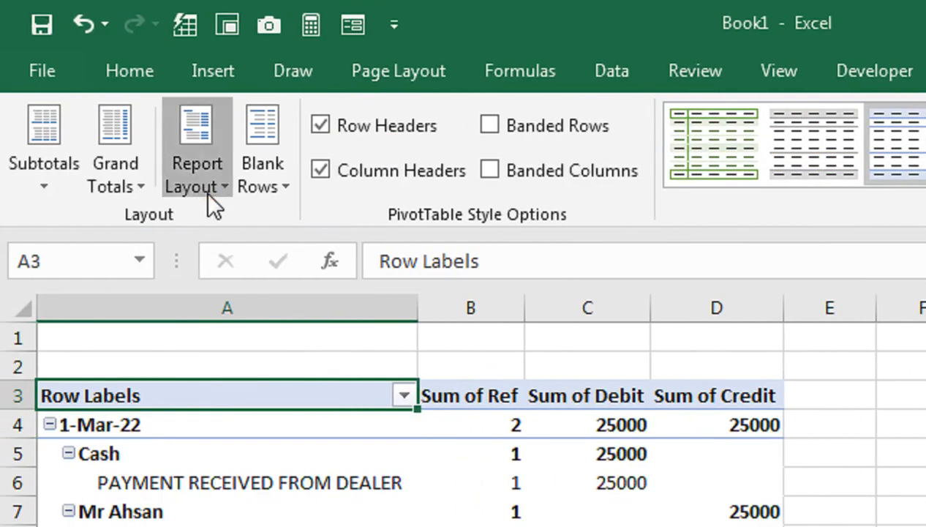
{"action": "left_click", "coordinate": [209, 195]}
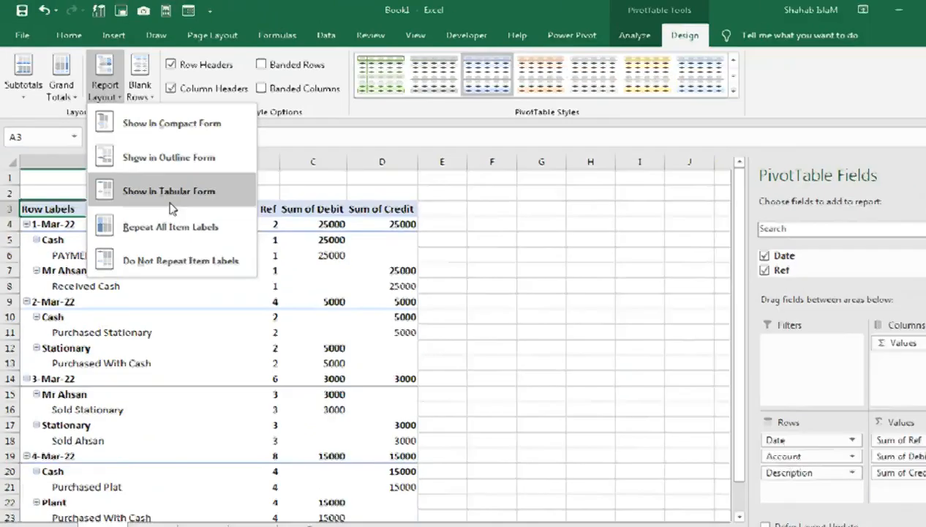
{"action": "left_click", "coordinate": [318, 350]}
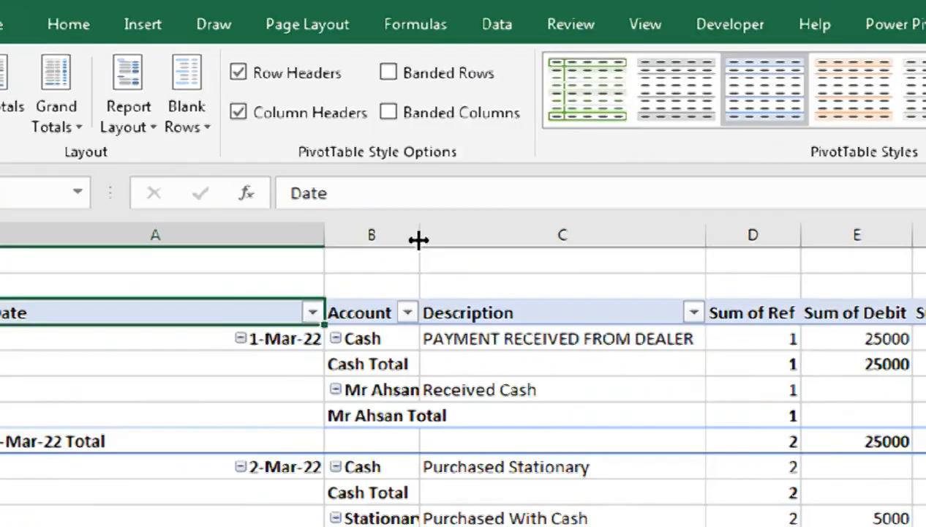
{"action": "left_click_drag", "start_coordinate": [261, 155], "coordinate": [264, 157]}
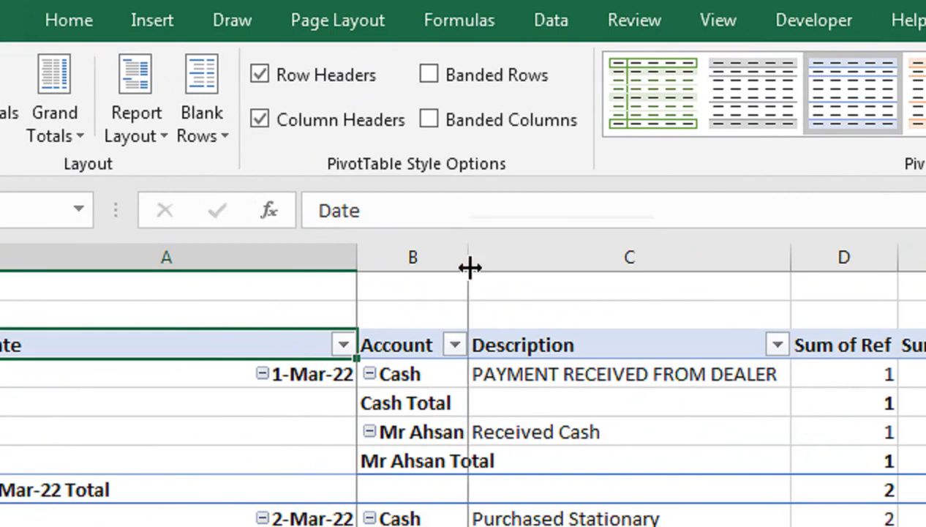
{"action": "double_click", "coordinate": [466, 259]}
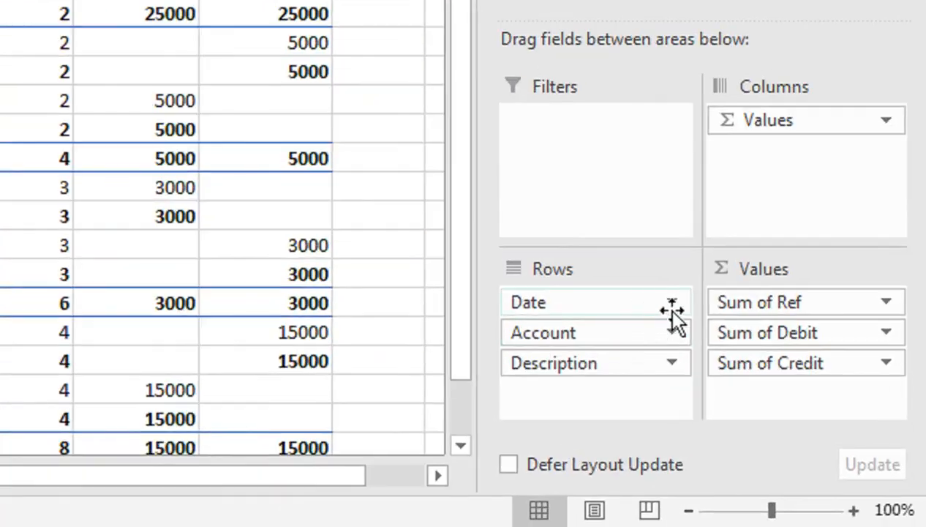
Step: Set the Date field's subtotals to None and move Account above Date in the row fields
{"action": "left_click", "coordinate": [669, 304]}
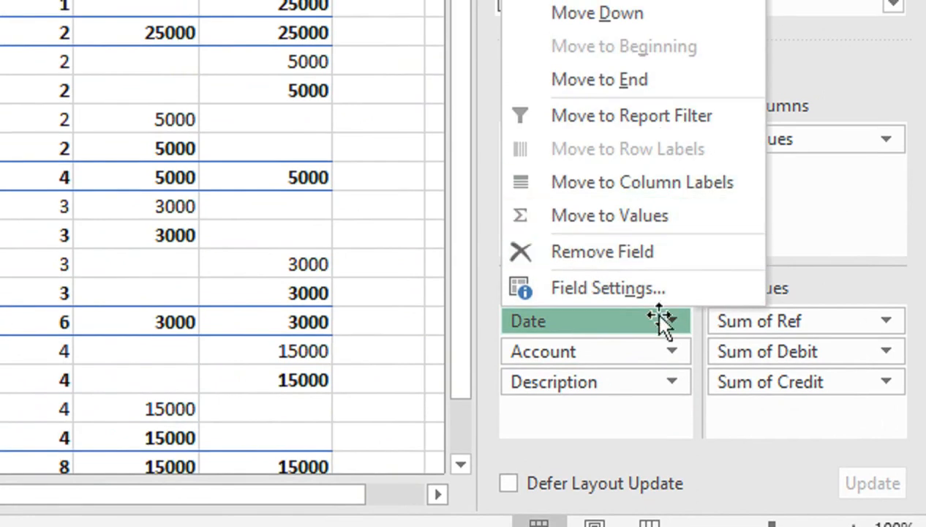
{"action": "left_click", "coordinate": [658, 287]}
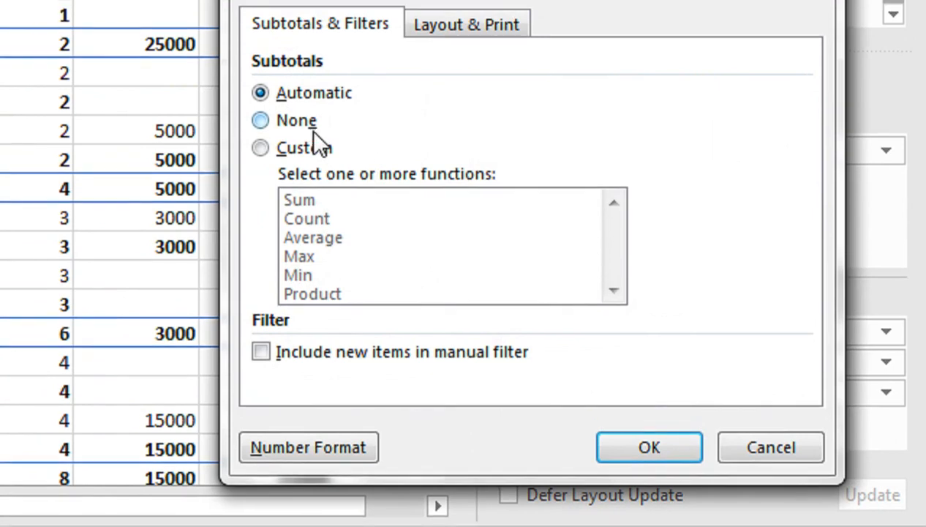
{"action": "left_click", "coordinate": [300, 109]}
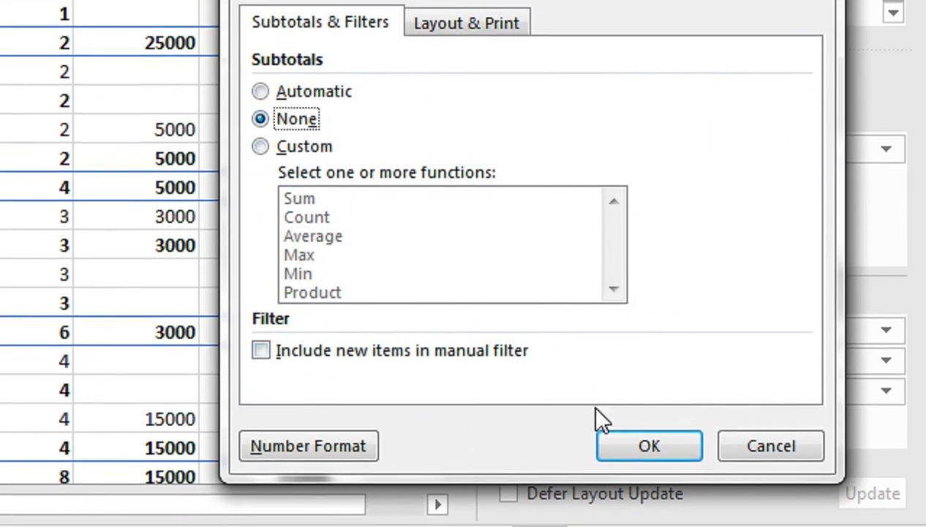
{"action": "left_click", "coordinate": [649, 450]}
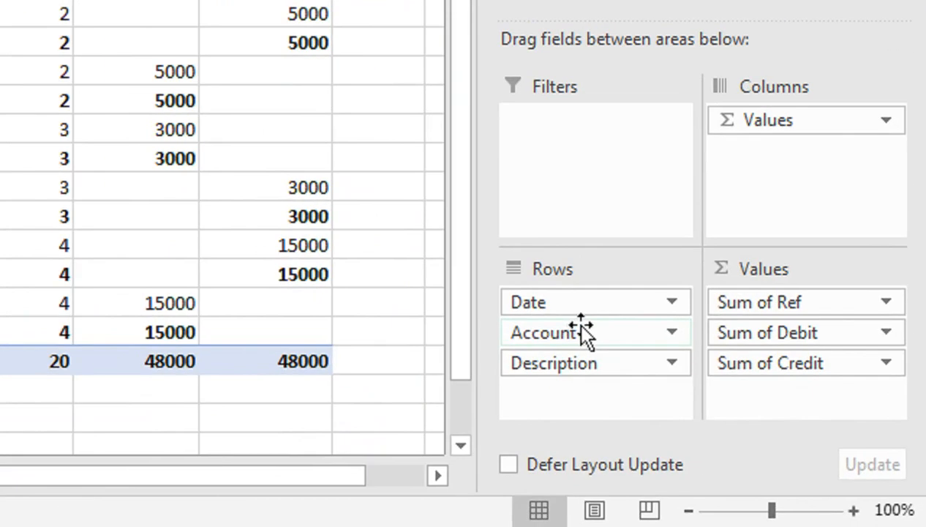
{"action": "left_click_drag", "start_coordinate": [585, 329], "coordinate": [585, 297]}
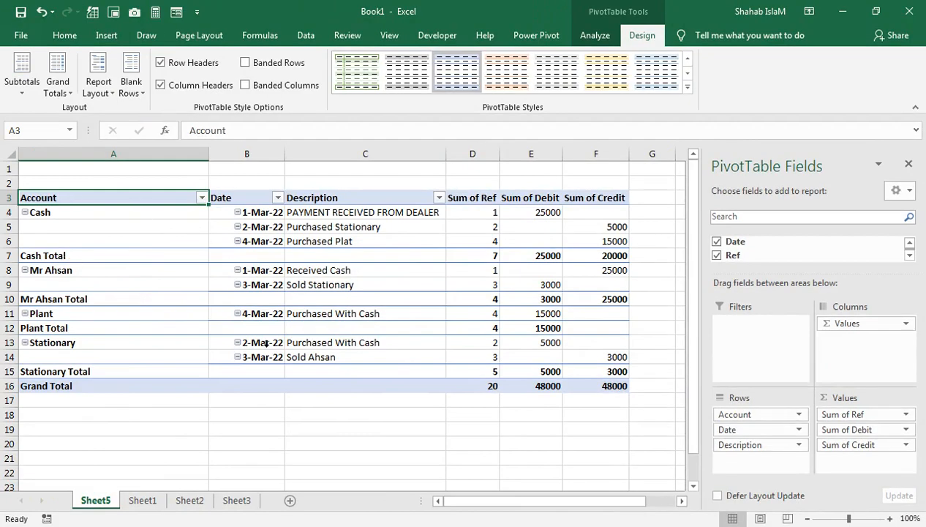
Step: Repeat all item labels in the PivotTable report layout
{"action": "left_click", "coordinate": [344, 232]}
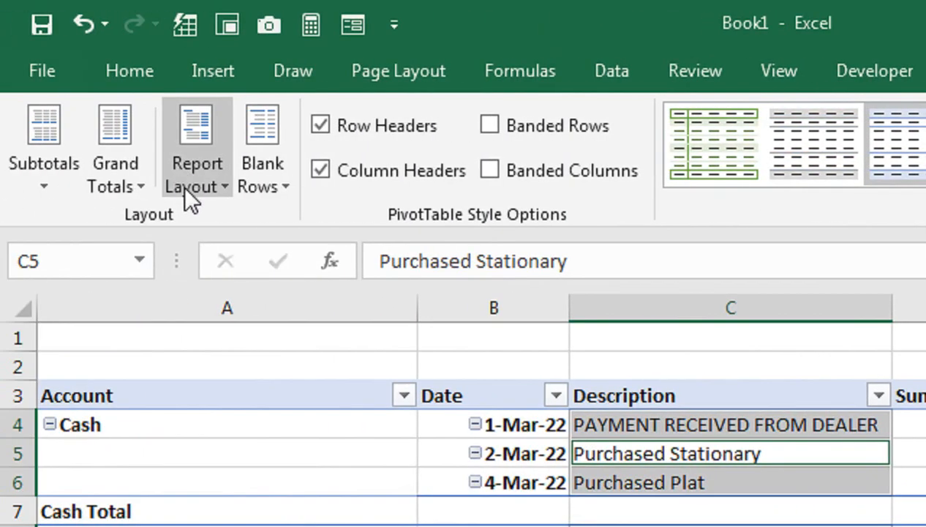
{"action": "left_click", "coordinate": [187, 183]}
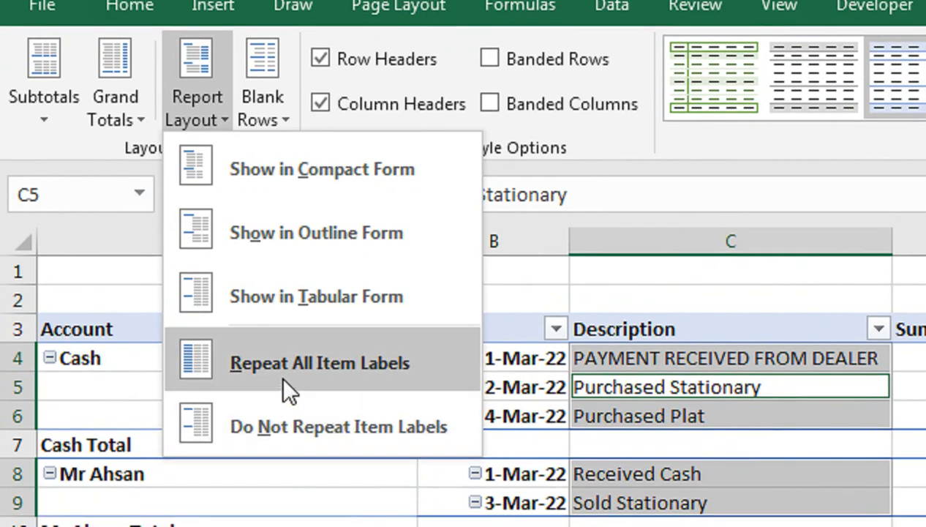
{"action": "left_click", "coordinate": [284, 400]}
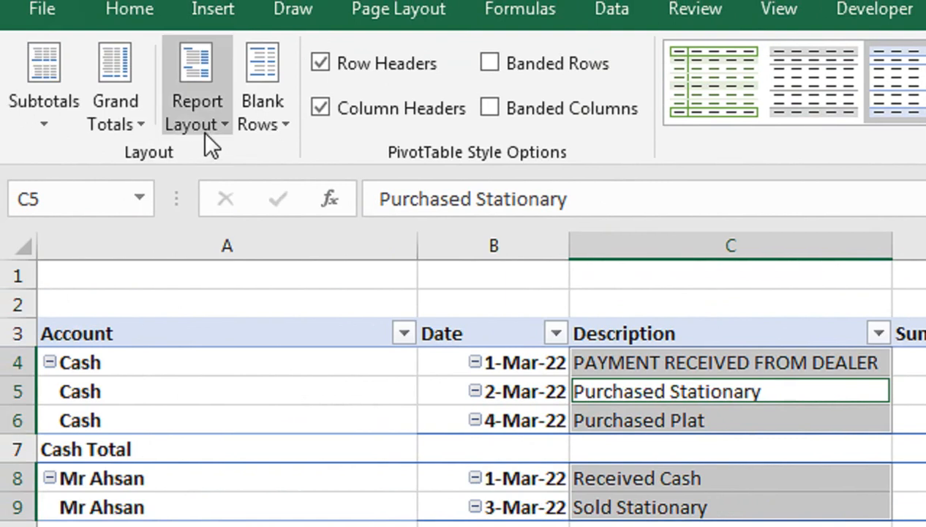
Step: Try inserting a blank line after each PivotTable item and undo it
{"action": "left_click", "coordinate": [284, 126]}
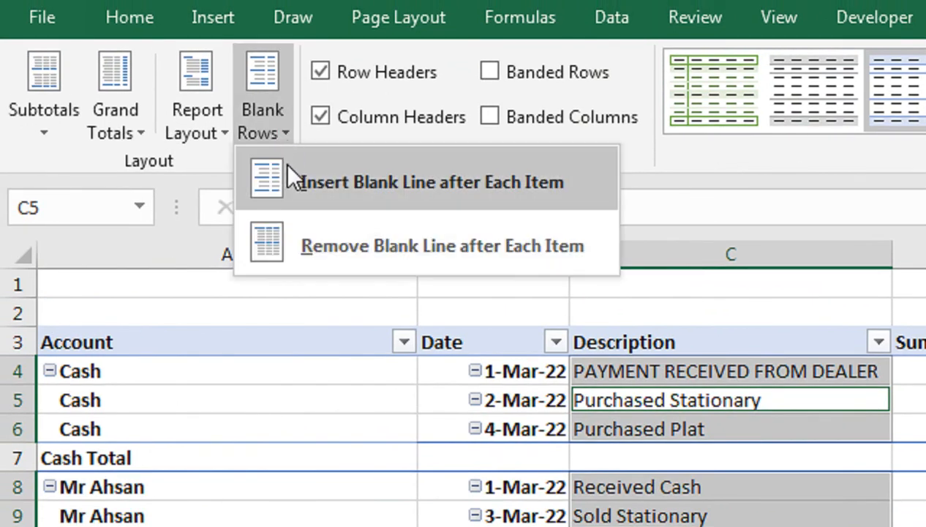
{"action": "left_click", "coordinate": [459, 200]}
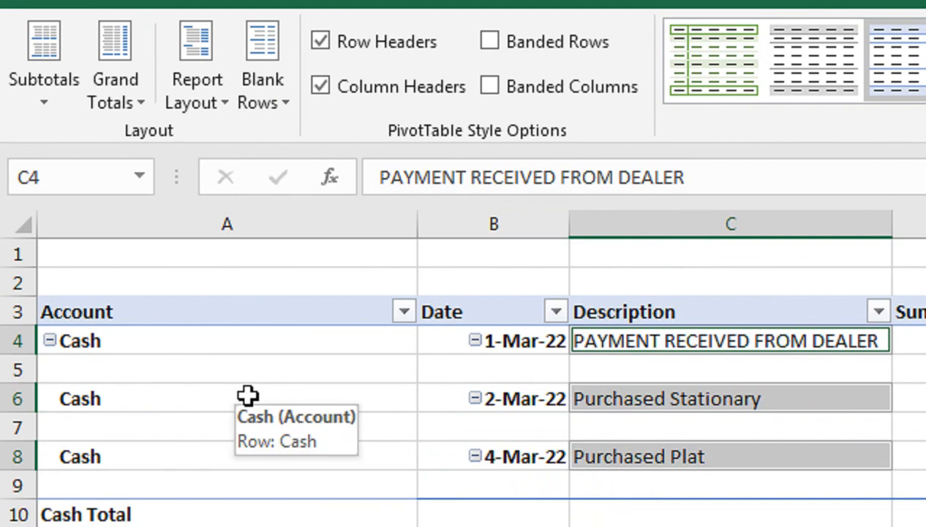
{"action": "key", "text": "ctrl+z"}
{"action": "left_click", "coordinate": [263, 88]}
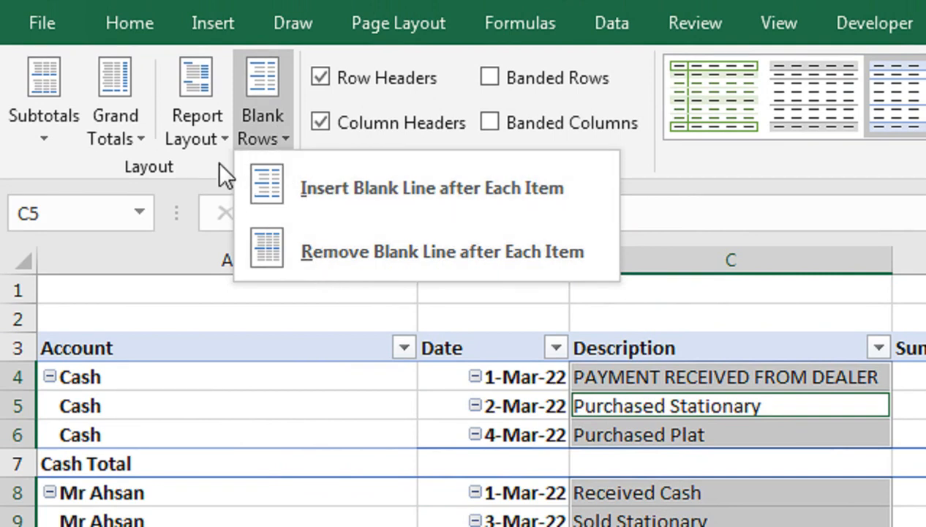
{"action": "left_click", "coordinate": [339, 397]}
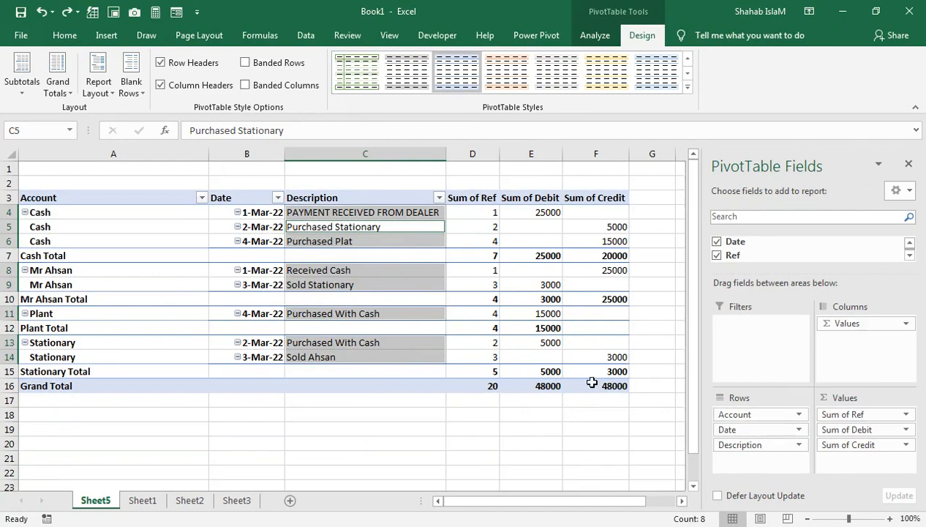
Step: In the Account field's layout settings, turn off repeated item labels and insert a blank line after each item label
{"action": "left_click", "coordinate": [545, 342]}
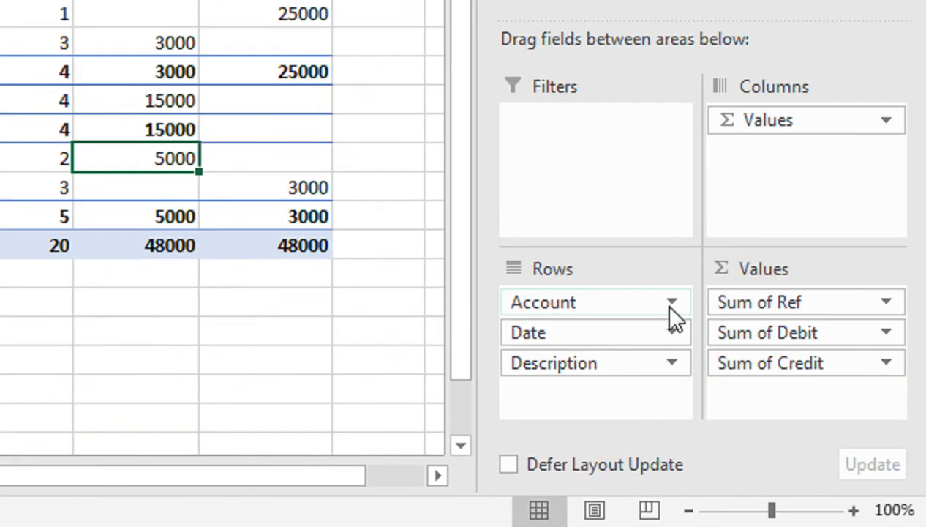
{"action": "left_click", "coordinate": [669, 305]}
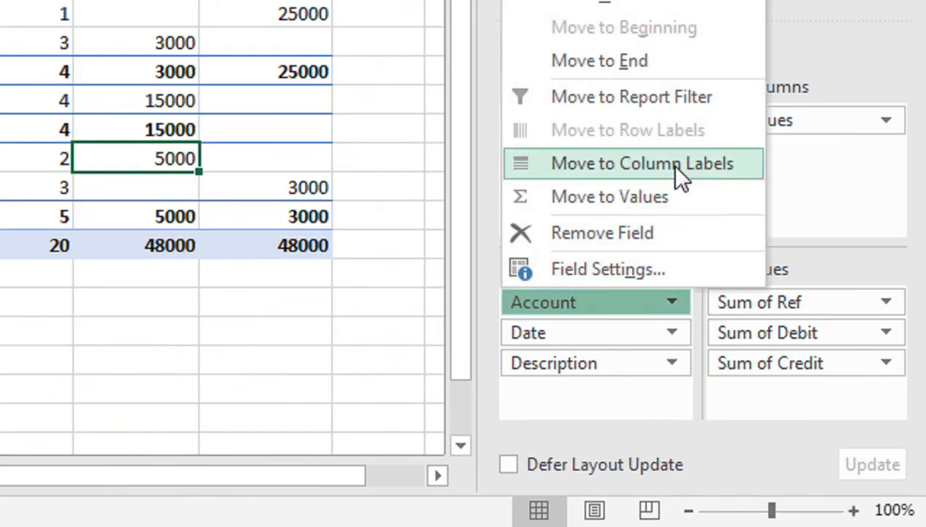
{"action": "left_click", "coordinate": [661, 269]}
{"action": "left_click", "coordinate": [428, 125]}
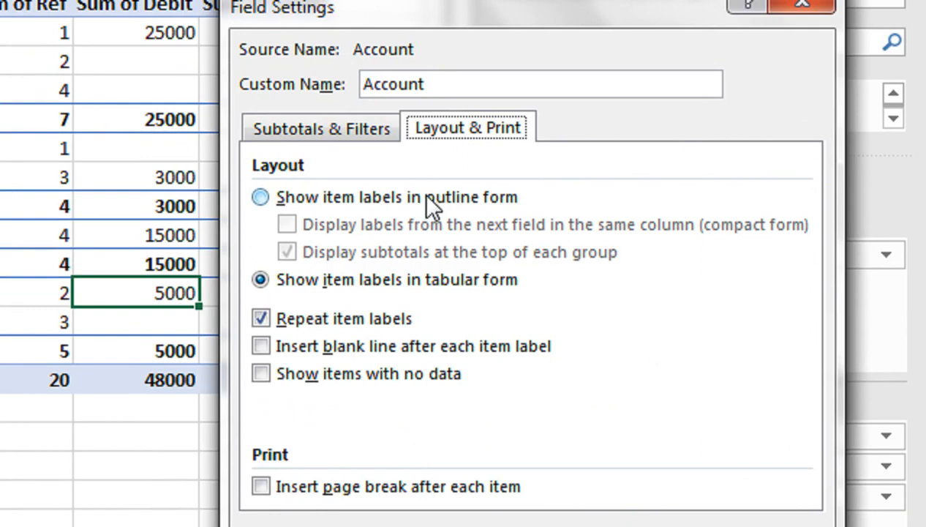
{"action": "left_click", "coordinate": [262, 318]}
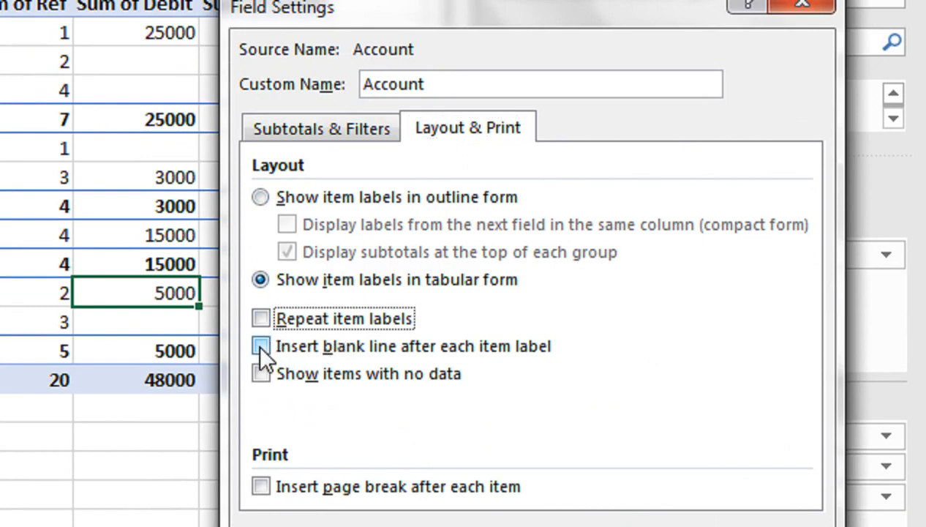
{"action": "left_click", "coordinate": [261, 345]}
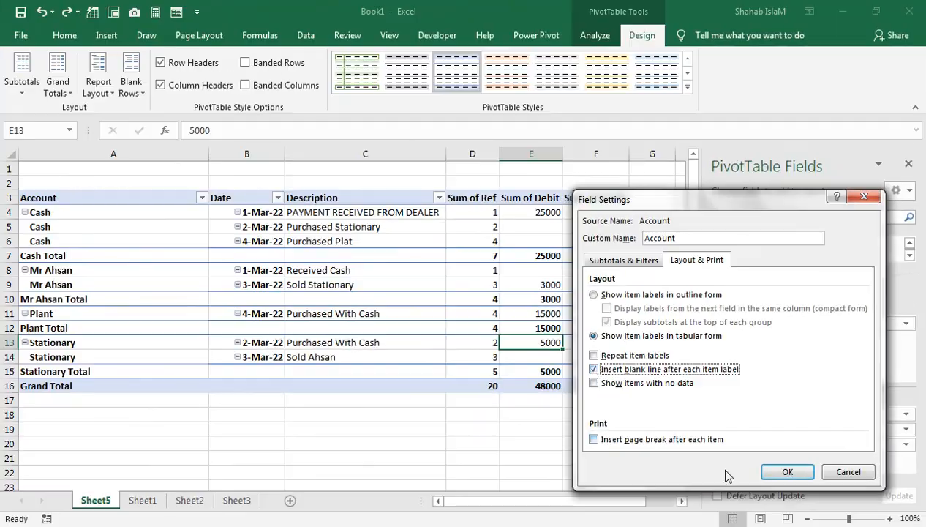
{"action": "left_click", "coordinate": [786, 472]}
{"action": "left_click", "coordinate": [31, 237]}
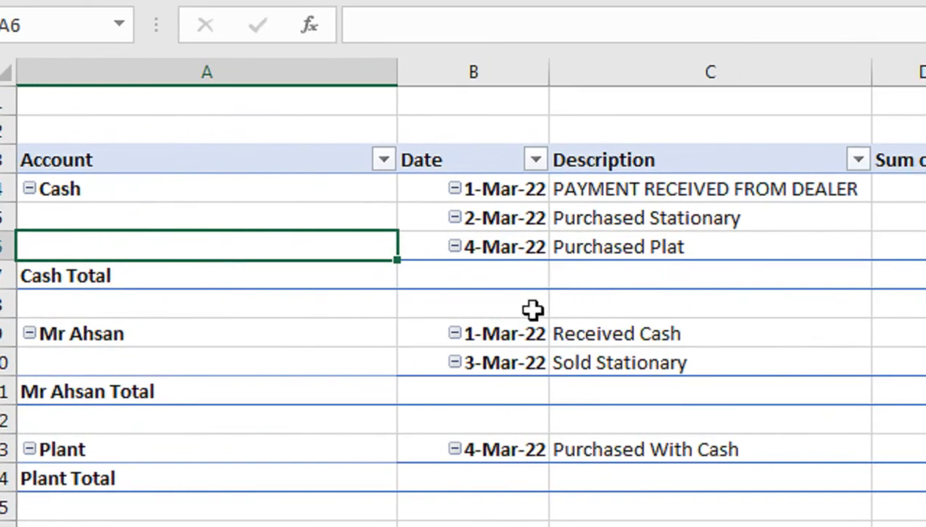
Step: Collapse the entire Account field in the PivotTable, and expand the entire field again
{"action": "left_click", "coordinate": [323, 344]}
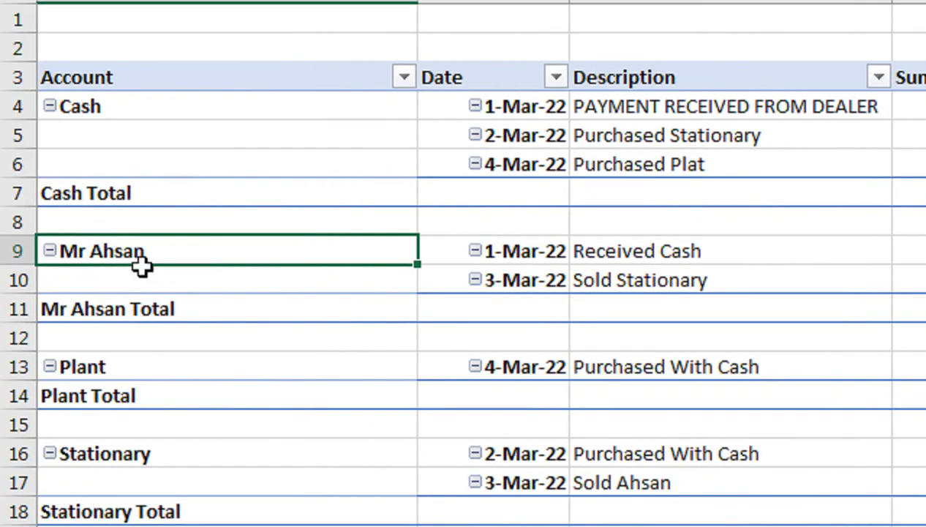
{"action": "right_click", "coordinate": [52, 249]}
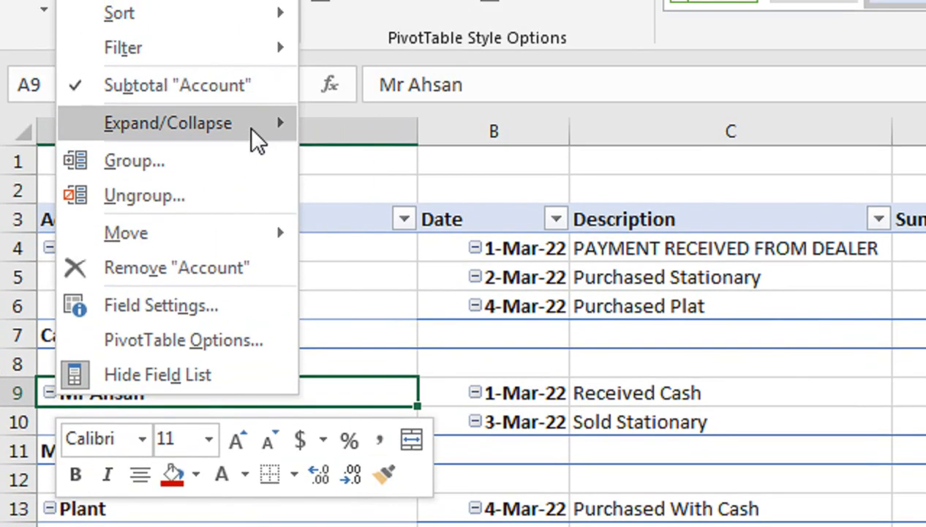
{"action": "mouse_move", "coordinate": [258, 139]}
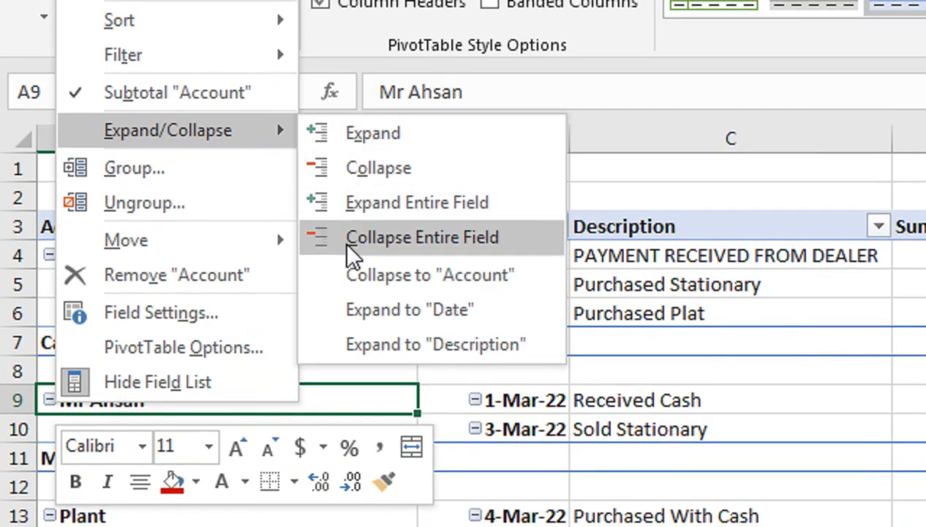
{"action": "left_click", "coordinate": [494, 242]}
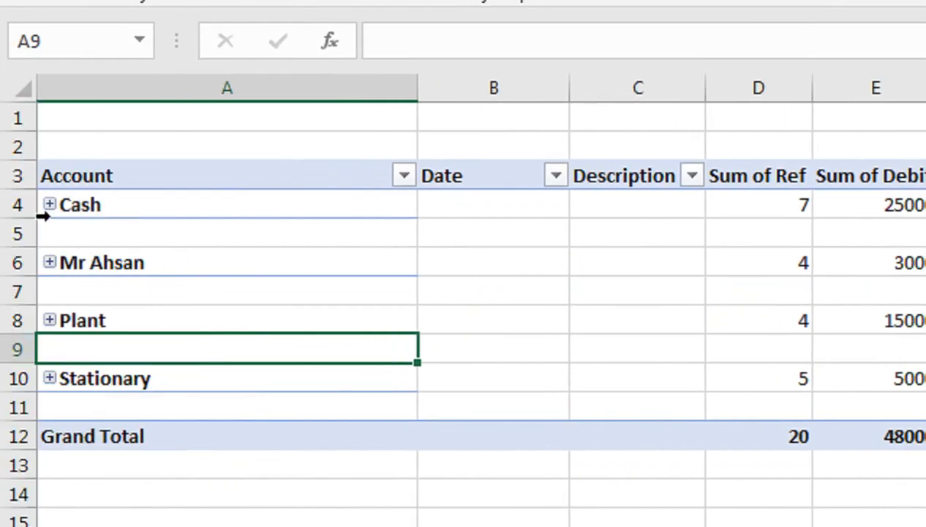
{"action": "right_click", "coordinate": [53, 206]}
{"action": "mouse_move", "coordinate": [275, 447]}
{"action": "left_click", "coordinate": [401, 381]}
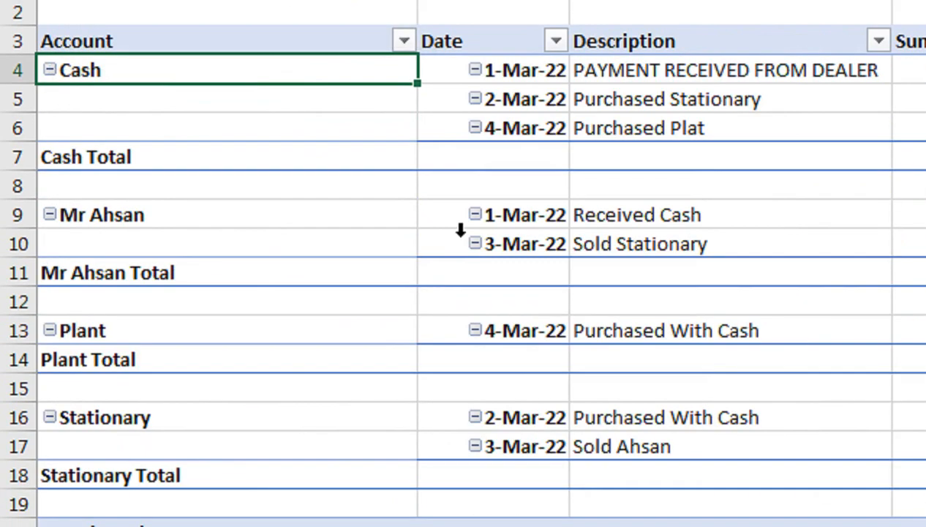
{"action": "left_click", "coordinate": [462, 231]}
{"action": "left_click", "coordinate": [706, 341]}
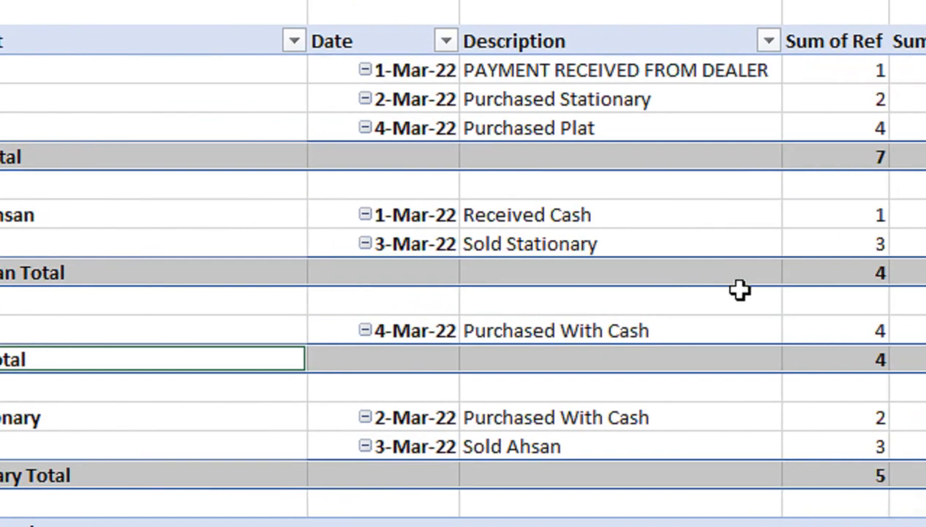
{"action": "left_click", "coordinate": [829, 244]}
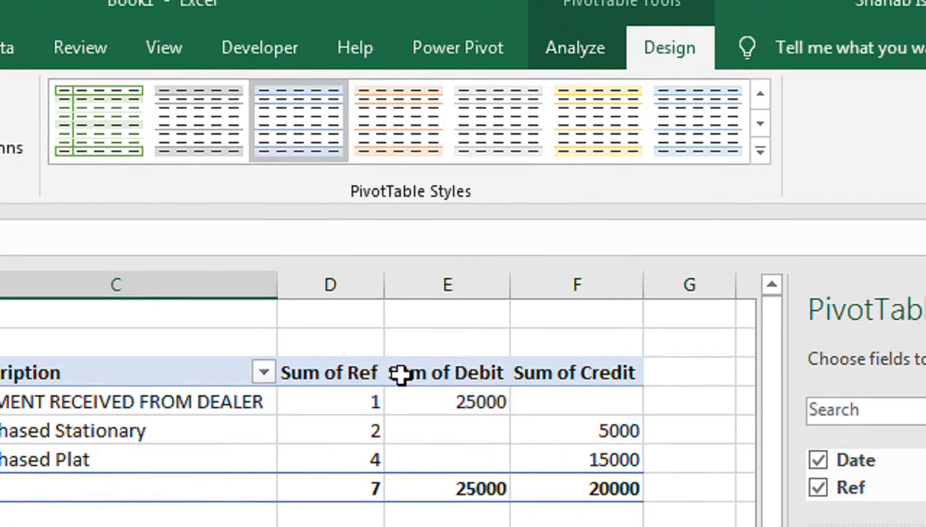
Step: Rename the Sum of Debit header to "Debit" followed by a trailing space
{"action": "left_click", "coordinate": [402, 351]}
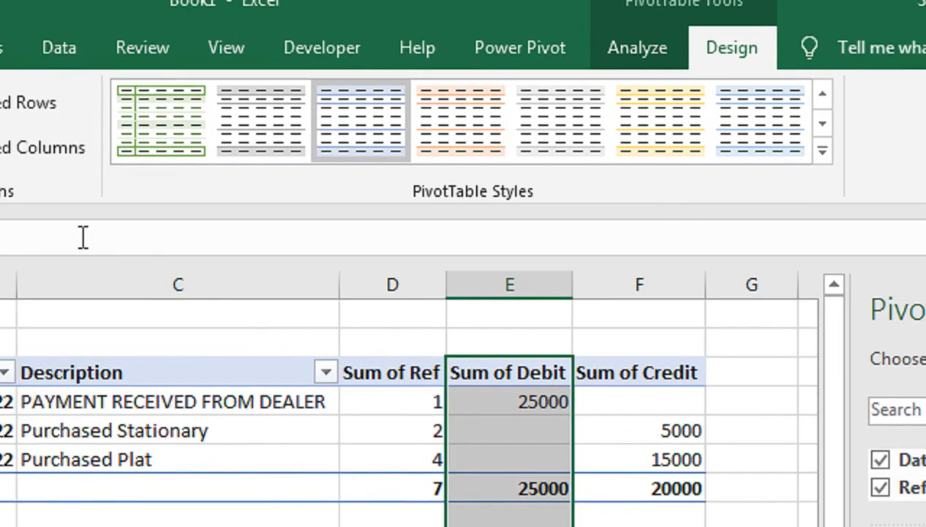
{"action": "left_click", "coordinate": [234, 227]}
{"action": "left_click_drag", "start_coordinate": [256, 238], "coordinate": [188, 237]}
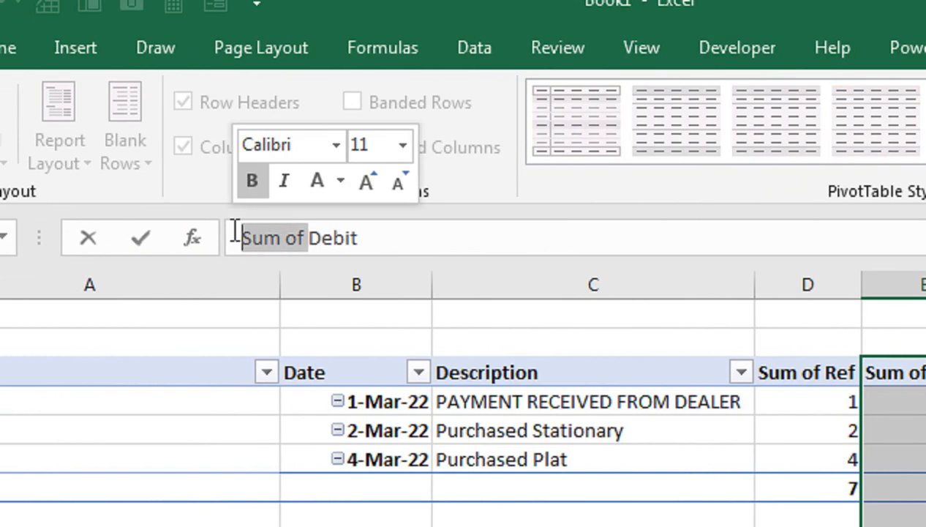
{"action": "key", "text": "BackSpace"}
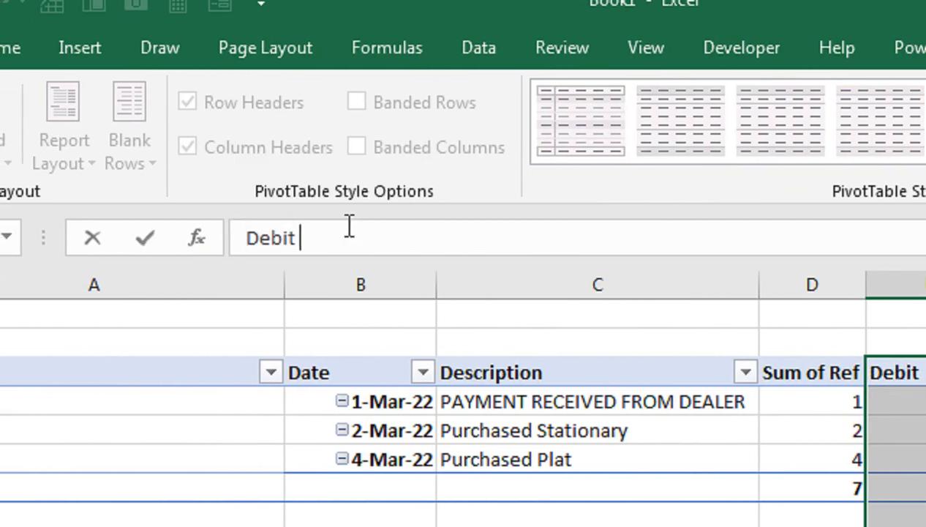
{"action": "key", "text": "Return"}
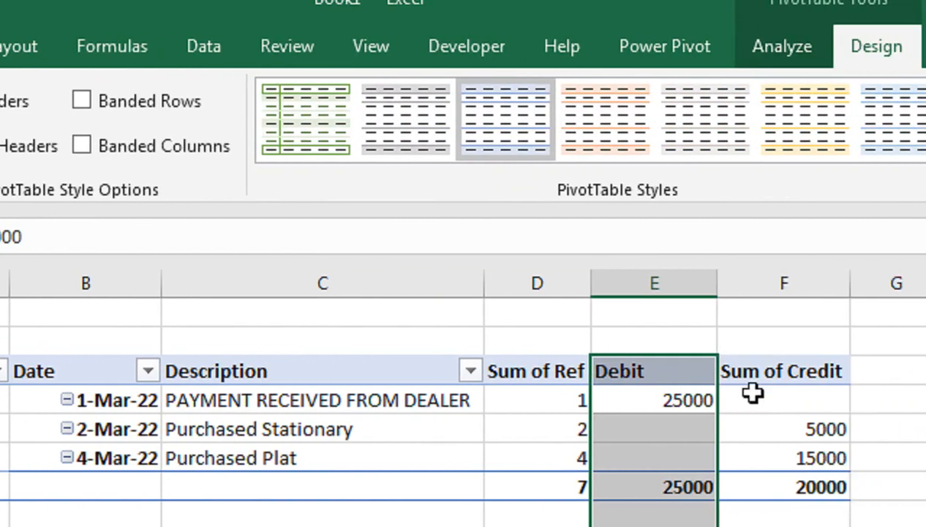
Step: Rename the Sum of Credit header to "Credit", adding a trailing space so it differs from the source field name
{"action": "left_click", "coordinate": [696, 369]}
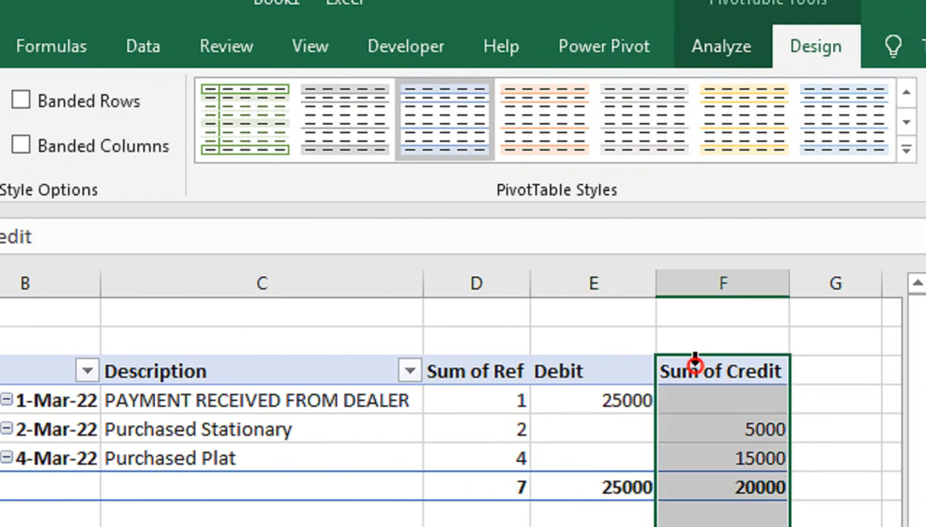
{"action": "left_click", "coordinate": [671, 374]}
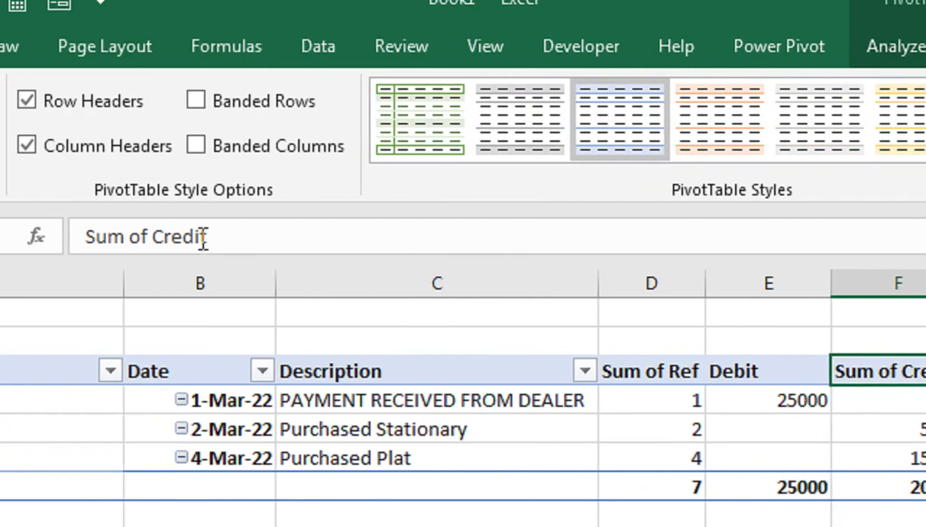
{"action": "left_click", "coordinate": [229, 233]}
{"action": "left_click_drag", "start_coordinate": [232, 236], "coordinate": [169, 236]}
{"action": "key", "text": "BackSpace"}
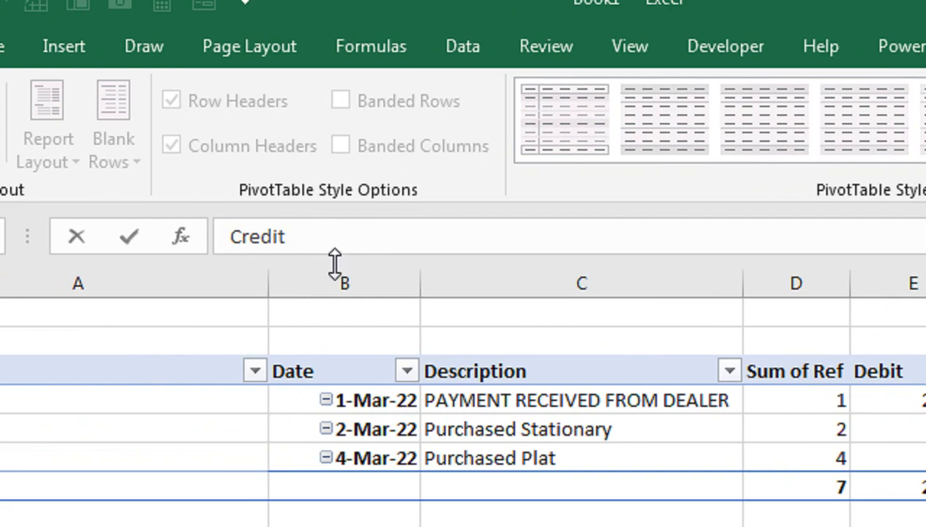
{"action": "left_click", "coordinate": [338, 238]}
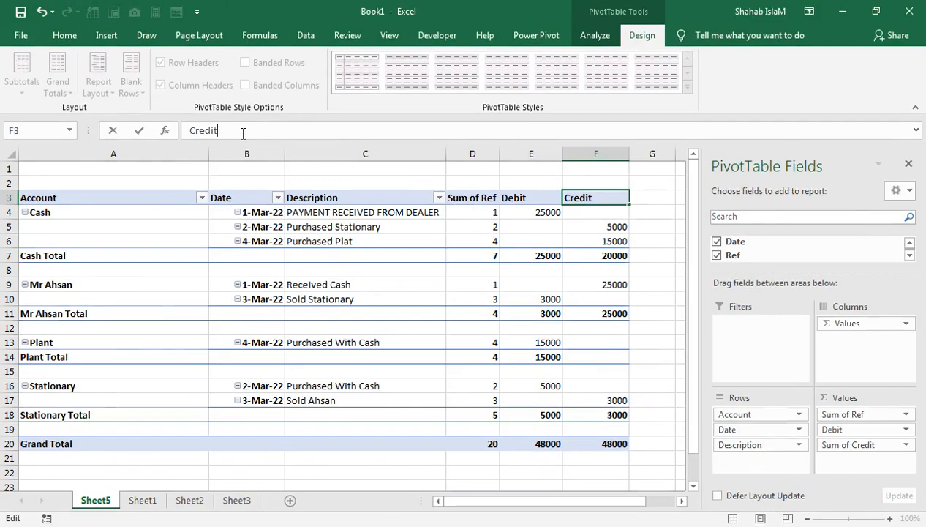
{"action": "key", "text": "Return"}
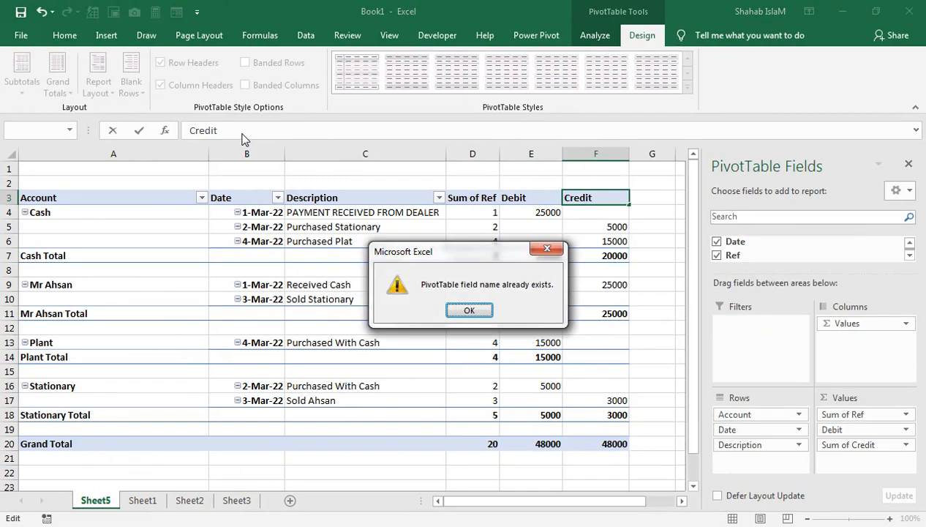
{"action": "left_click", "coordinate": [469, 310]}
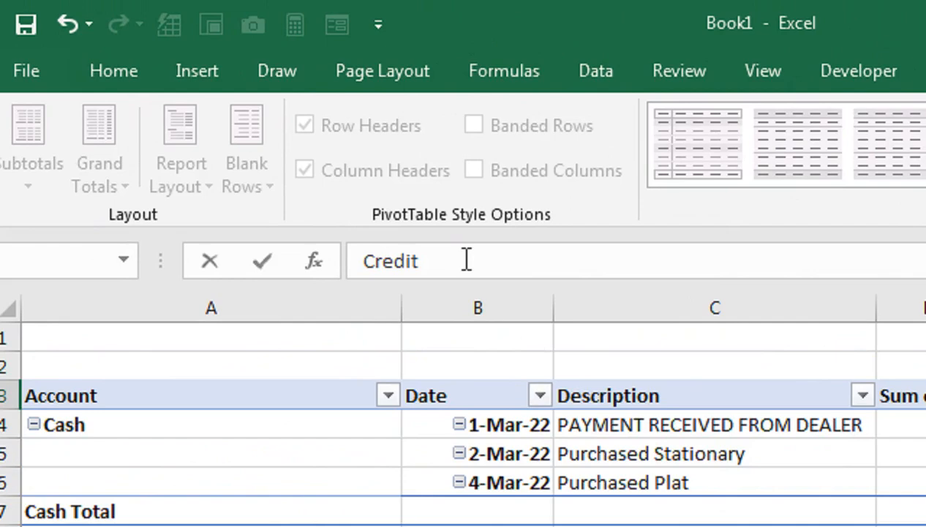
{"action": "key", "text": "Escape"}
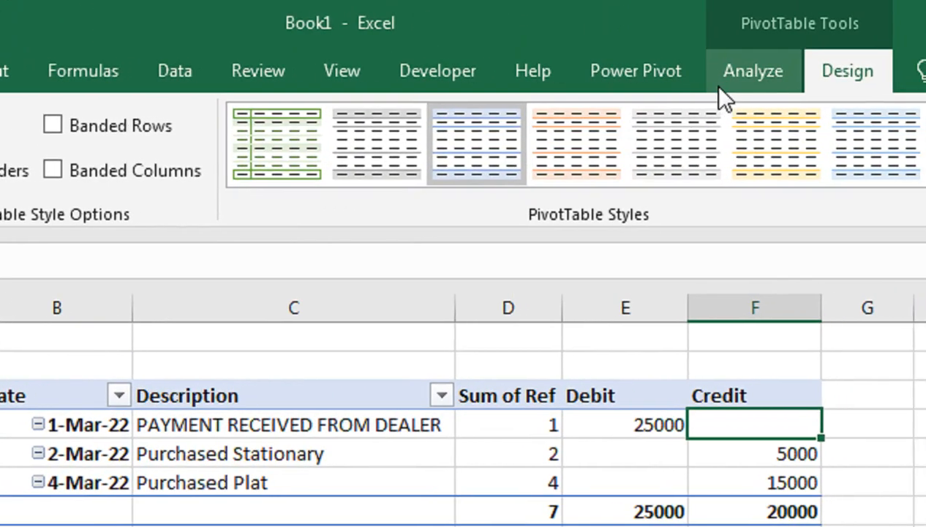
Step: Narrow the PivotTable's Account column and insert an Account slicer beside the Credit column
{"action": "left_click", "coordinate": [765, 13]}
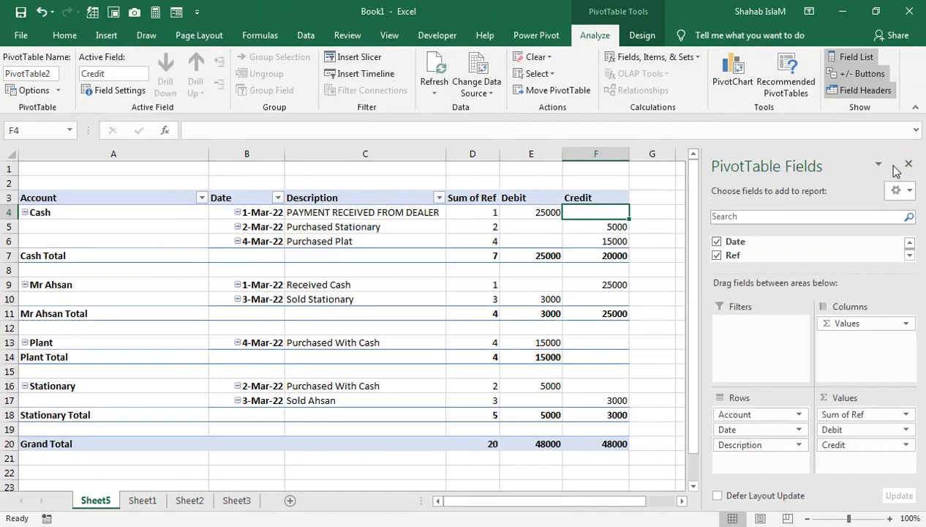
{"action": "left_click_drag", "start_coordinate": [208, 153], "coordinate": [155, 150]}
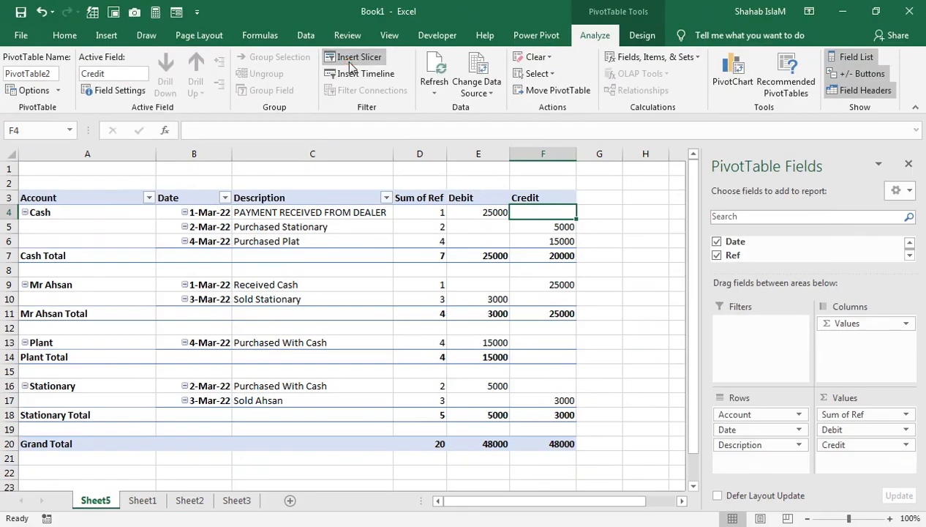
{"action": "left_click", "coordinate": [350, 65]}
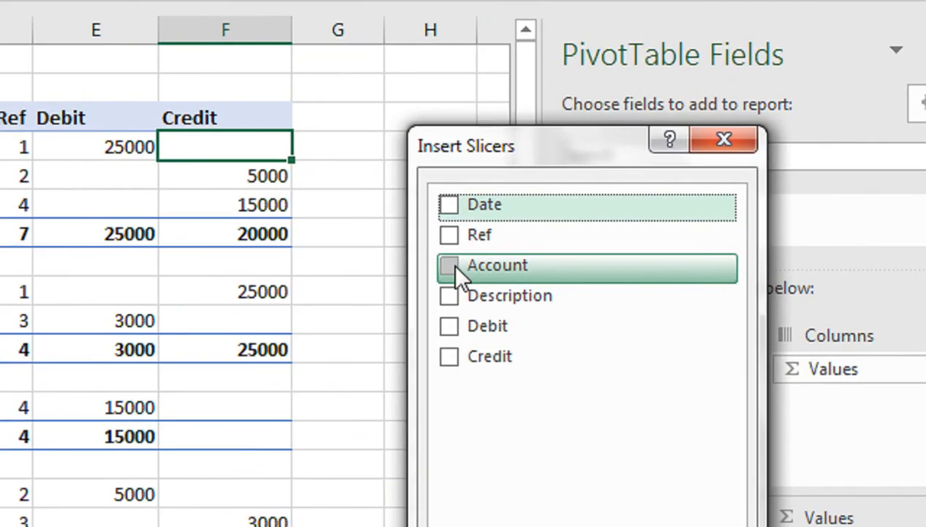
{"action": "left_click", "coordinate": [448, 266]}
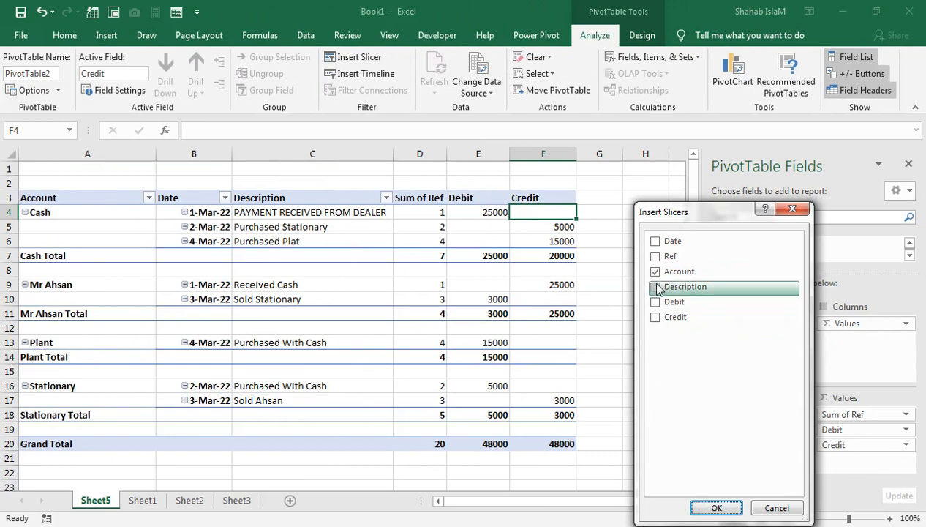
{"action": "left_click", "coordinate": [702, 512]}
{"action": "left_click_drag", "start_coordinate": [302, 245], "coordinate": [526, 205]}
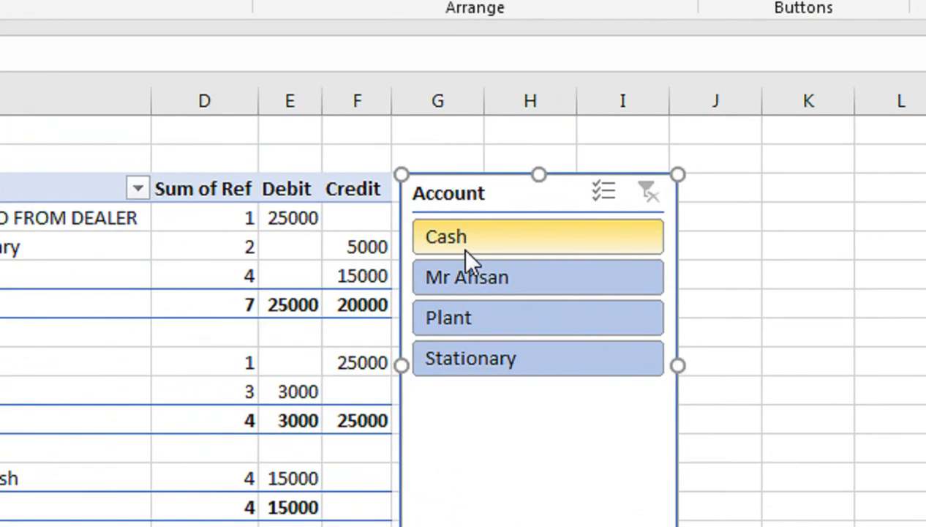
Step: Filter the ledger with the Account slicer to Cash, the individual's named account and Plant, one at a time
{"action": "left_click", "coordinate": [461, 242]}
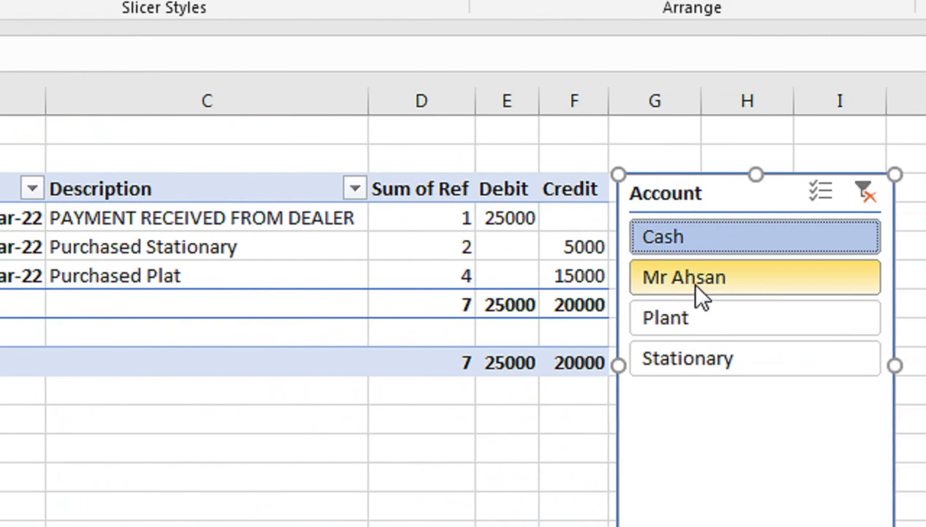
{"action": "left_click", "coordinate": [701, 296]}
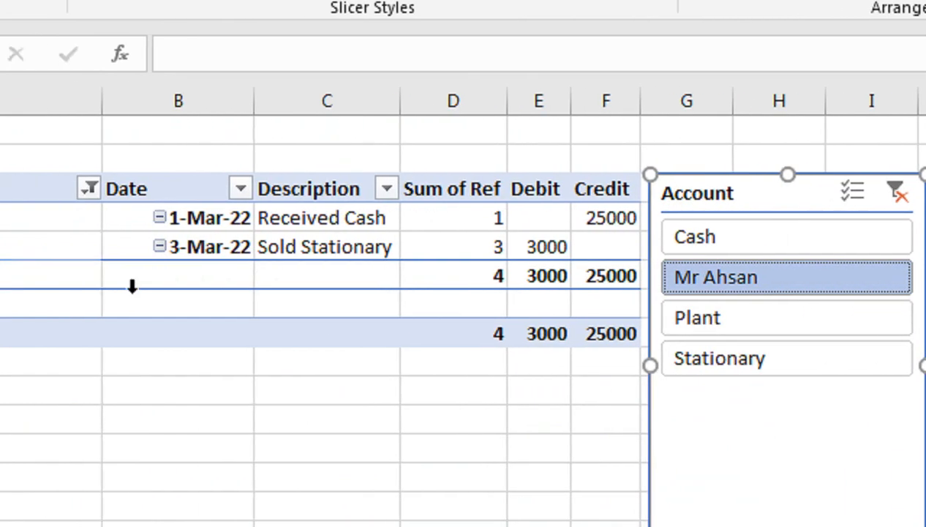
{"action": "left_click", "coordinate": [406, 217]}
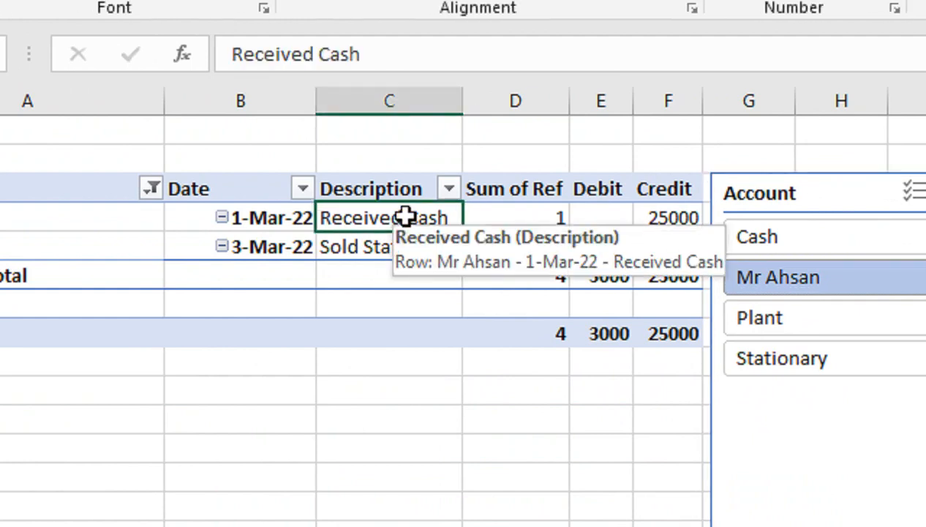
{"action": "left_click", "coordinate": [248, 309]}
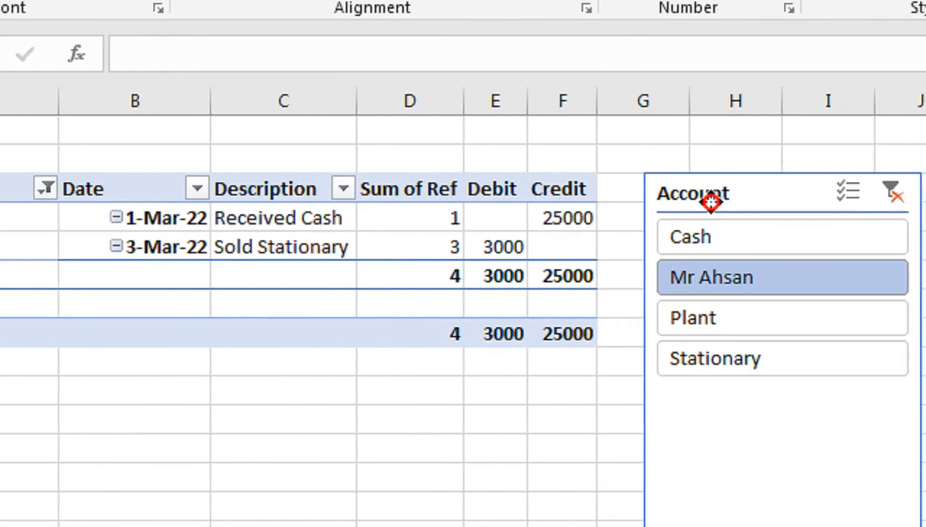
{"action": "left_click", "coordinate": [753, 203]}
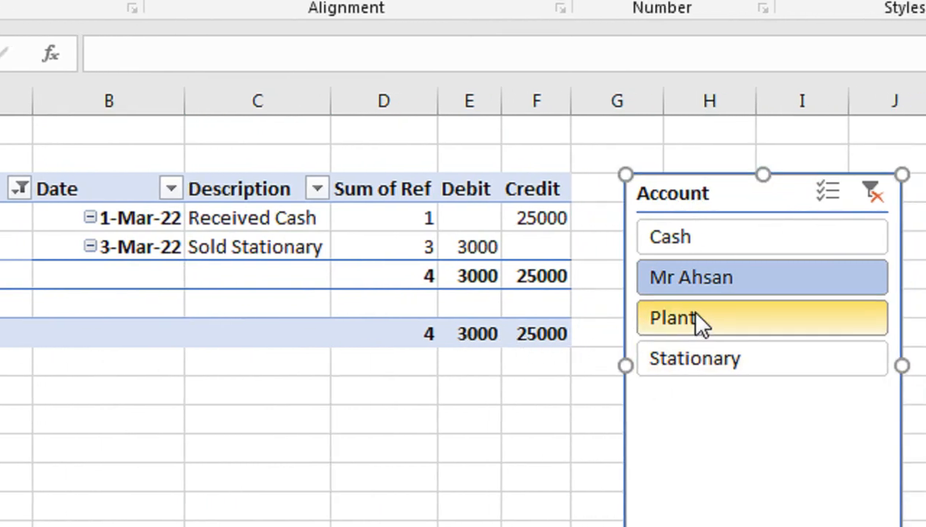
{"action": "left_click", "coordinate": [698, 321]}
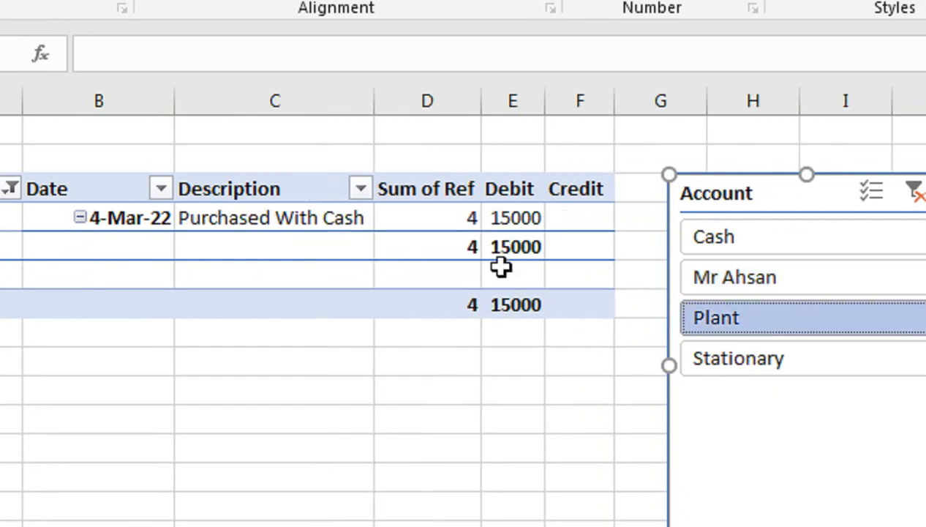
Step: Filter the ledger to the Stationary account with the slicer, and clear the filter to show all accounts again
{"action": "left_click", "coordinate": [698, 357]}
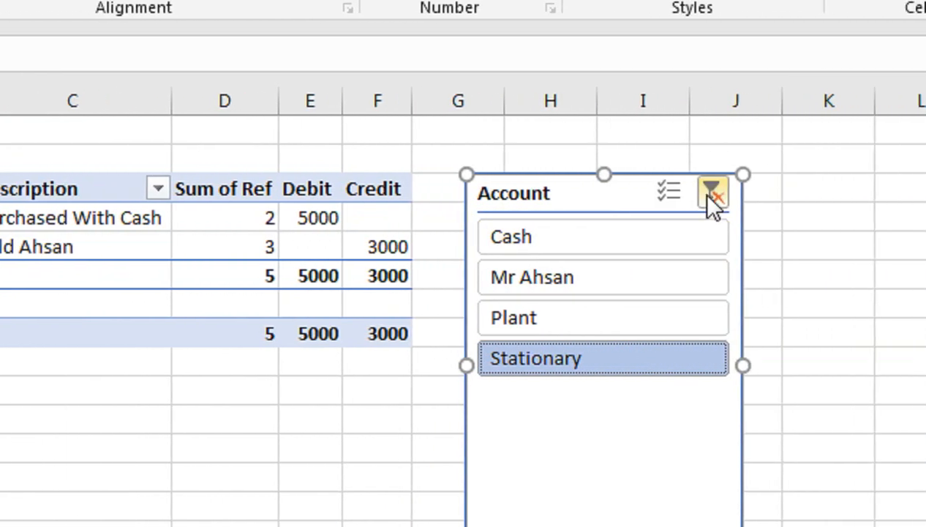
{"action": "left_click", "coordinate": [696, 196]}
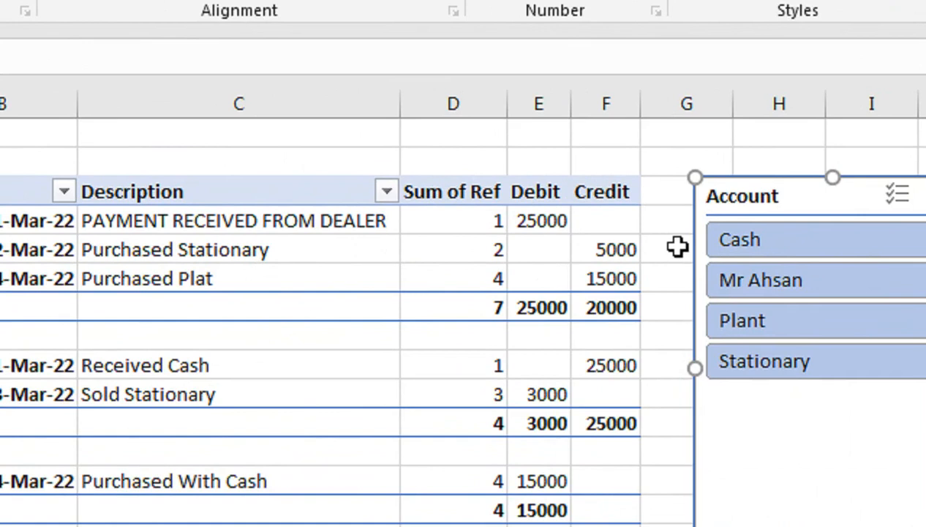
Step: Move the Account slicer farther from the Credit column and start a PivotTable calculated field named "Balance"
{"action": "left_click_drag", "start_coordinate": [848, 194], "coordinate": [925, 183]}
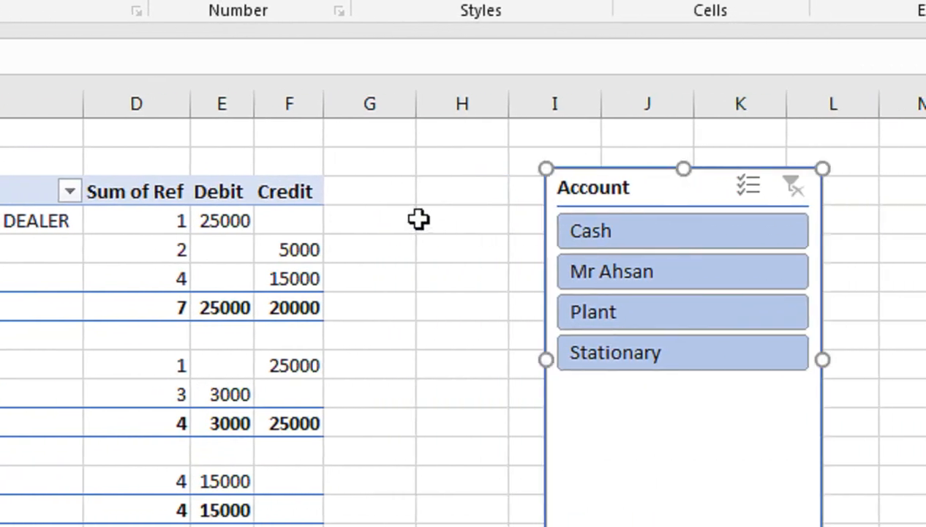
{"action": "left_click", "coordinate": [286, 219]}
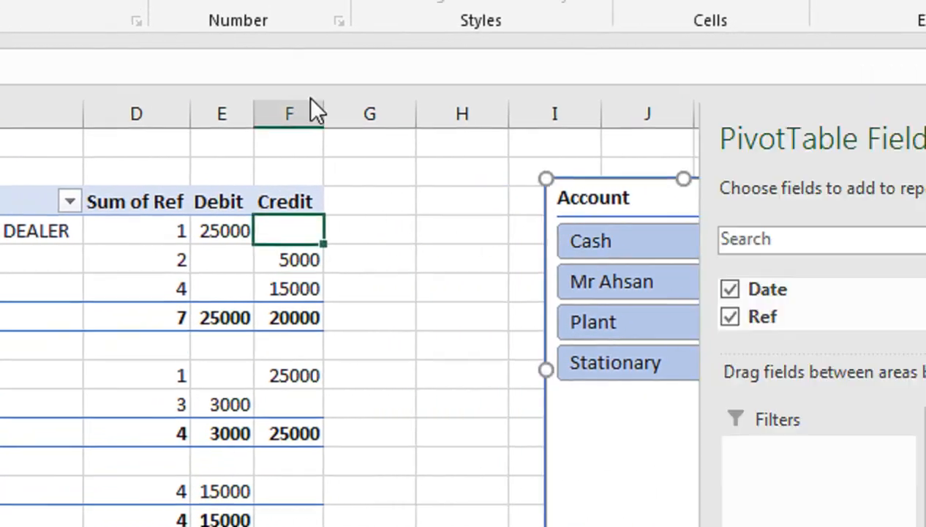
{"action": "left_click", "coordinate": [490, 78]}
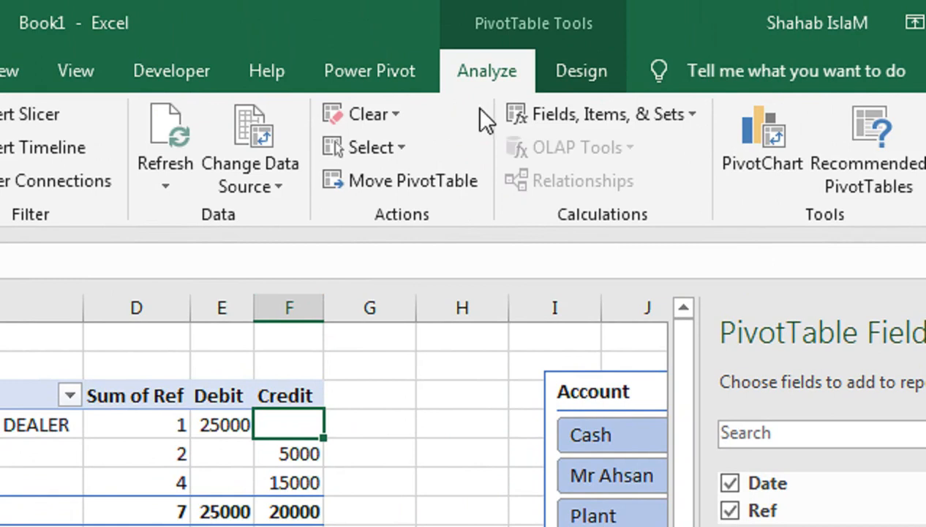
{"action": "left_click", "coordinate": [542, 124]}
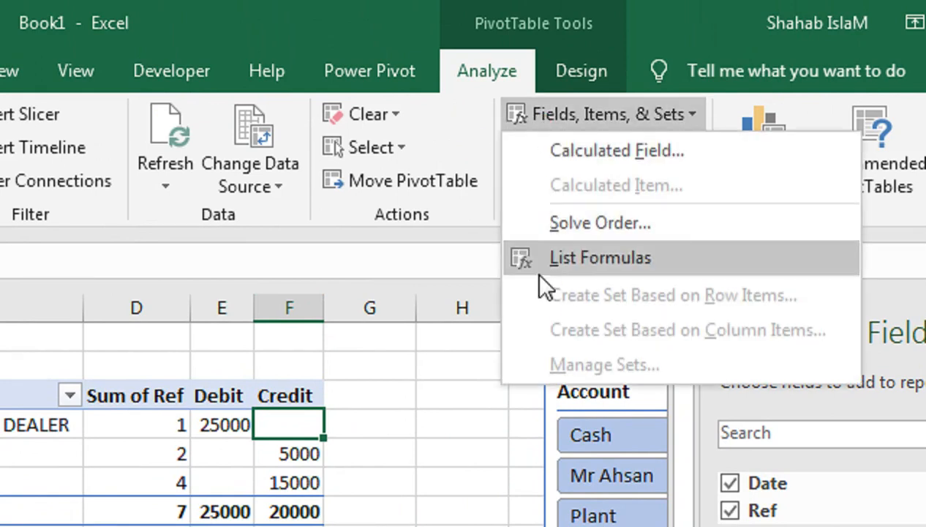
{"action": "left_click", "coordinate": [600, 154]}
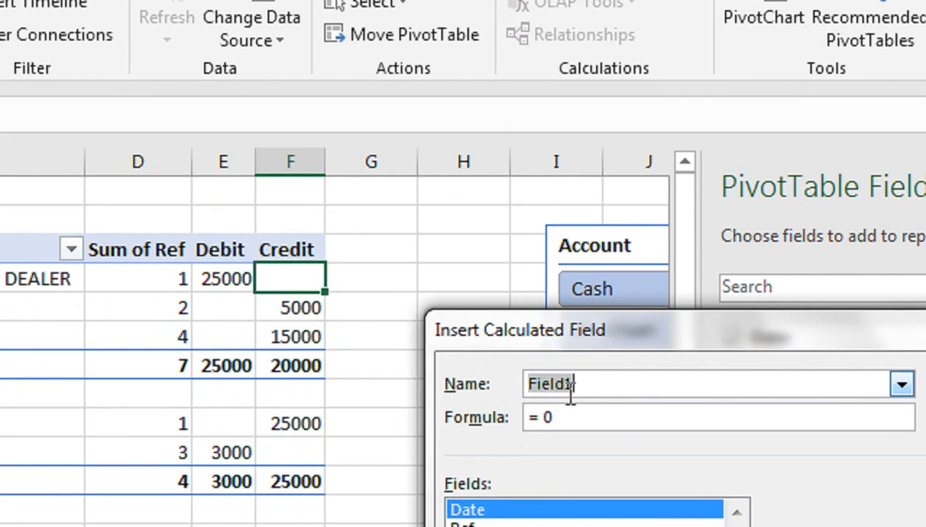
{"action": "type", "text": "Balance"}
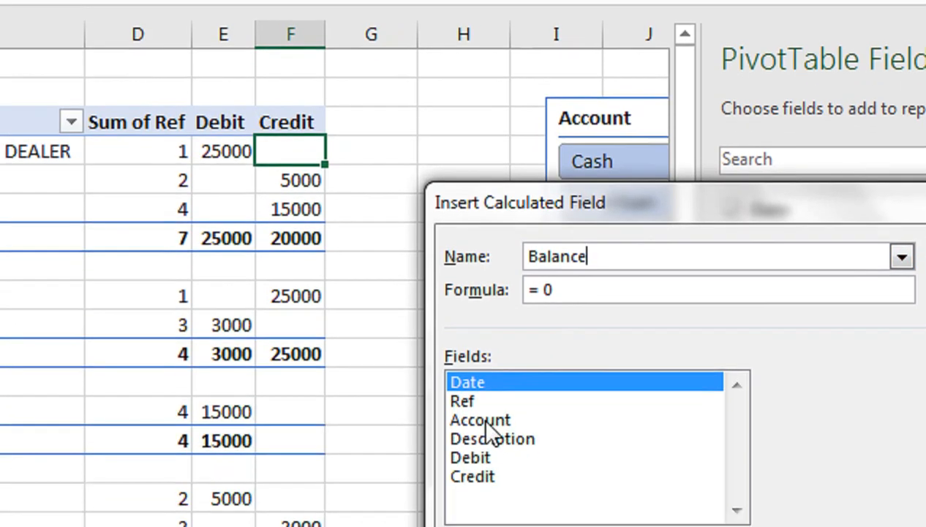
Step: Define the Balance field's formula as =Debit - Credit, add it to the PivotTable and close the field list
{"action": "left_click", "coordinate": [483, 402]}
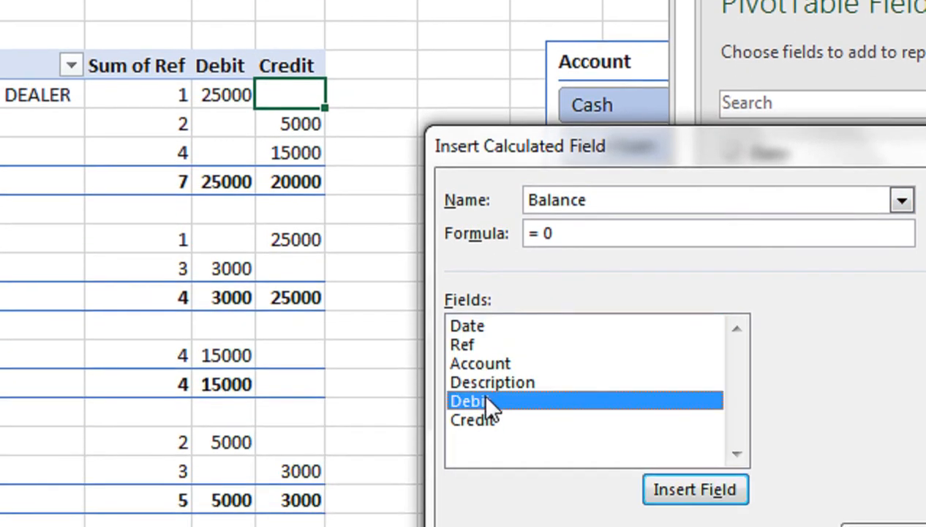
{"action": "double_click", "coordinate": [486, 397]}
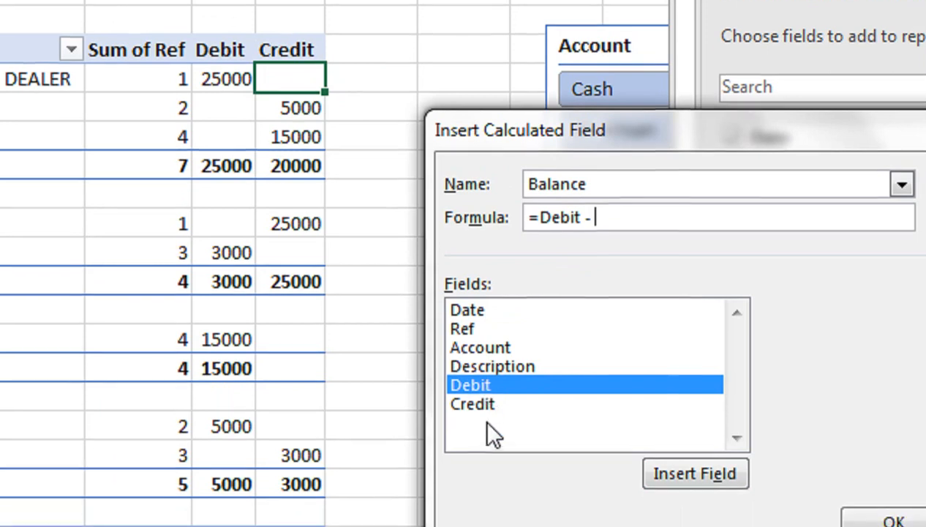
{"action": "left_click", "coordinate": [484, 418]}
{"action": "double_click", "coordinate": [484, 418]}
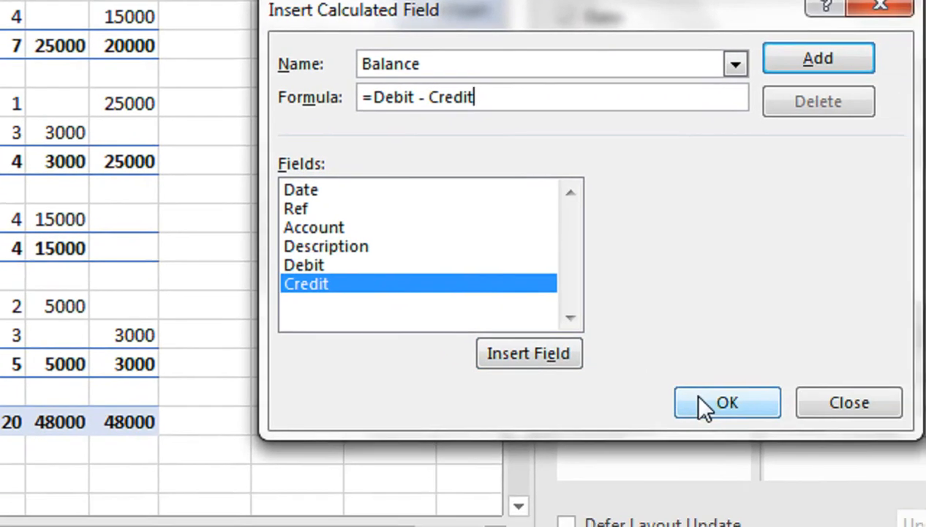
{"action": "left_click", "coordinate": [893, 496]}
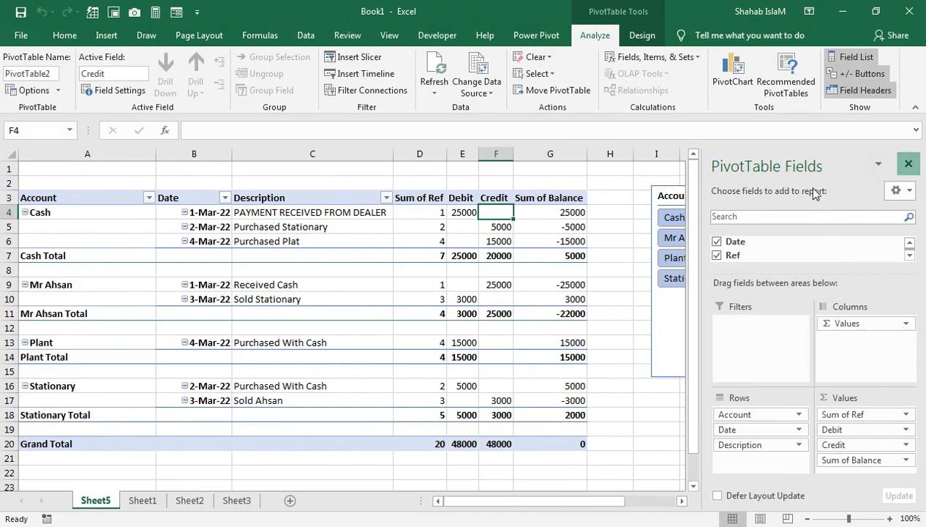
{"action": "left_click", "coordinate": [909, 164]}
Step: Apply the dark blue slicer style to the Account slicer and move it closer to the Sum of Balance column
{"action": "left_click", "coordinate": [693, 196]}
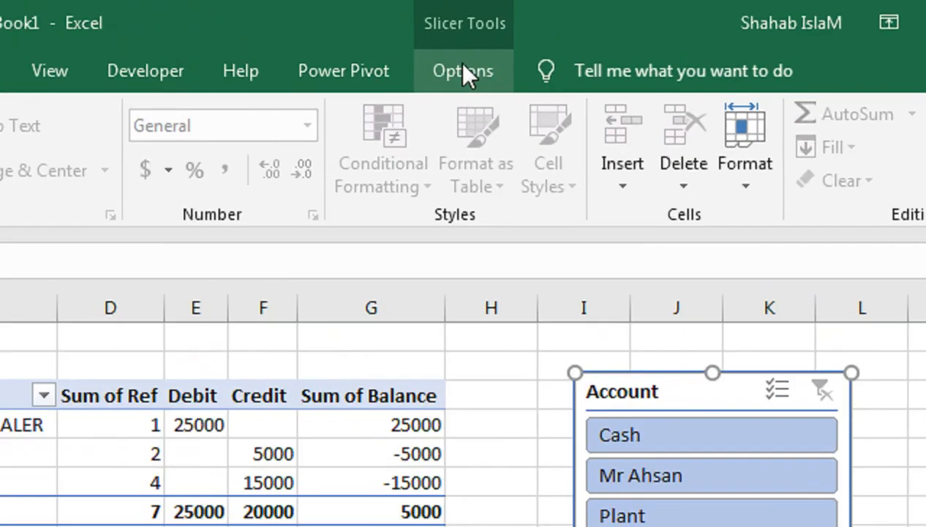
{"action": "left_click", "coordinate": [595, 36]}
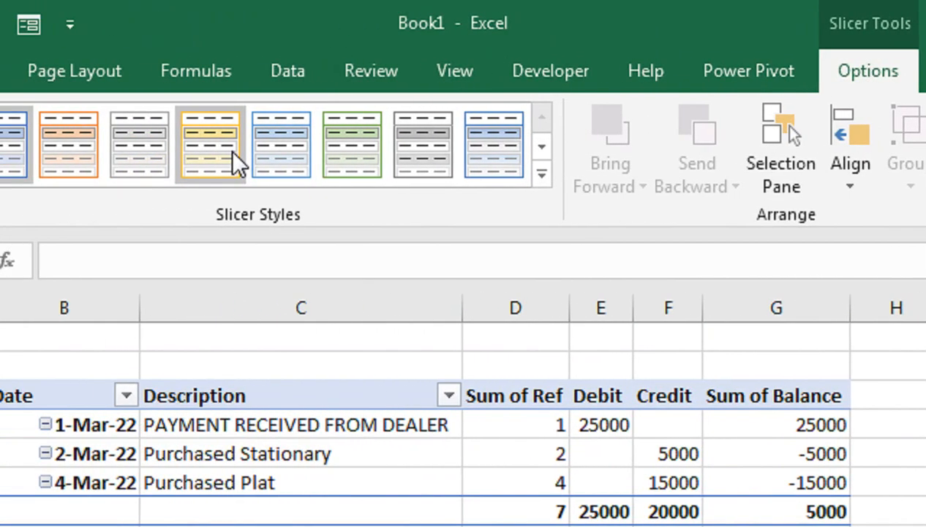
{"action": "left_click", "coordinate": [496, 174]}
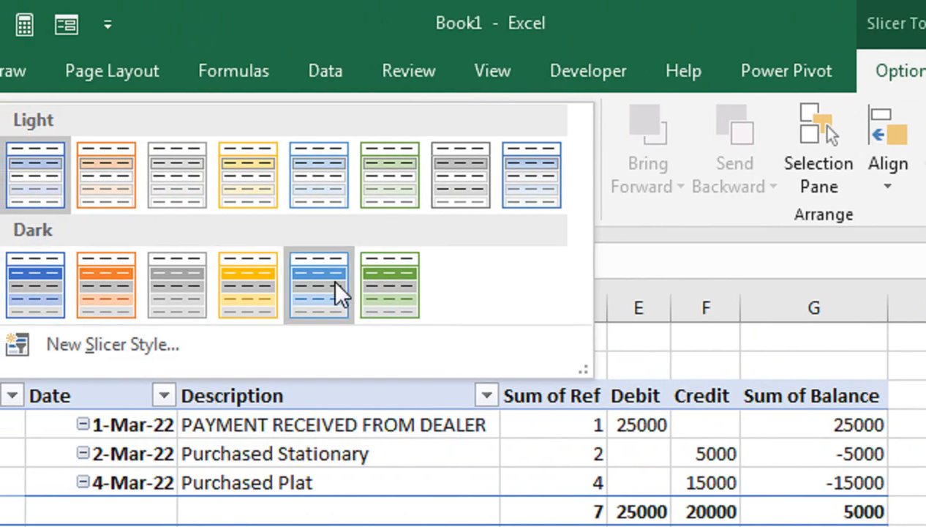
{"action": "left_click", "coordinate": [13, 285]}
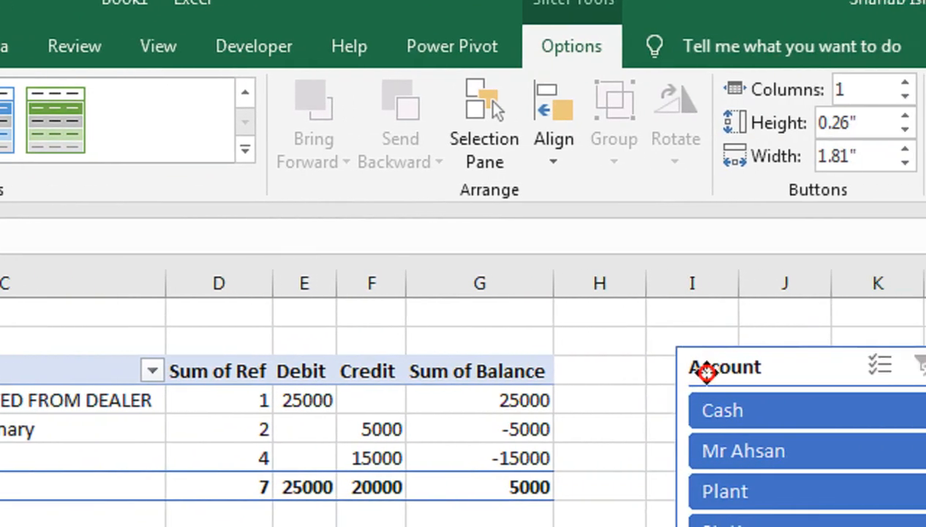
{"action": "left_click_drag", "start_coordinate": [855, 375], "coordinate": [763, 420]}
Step: Apply Light Blue, Pivot Style Light 13 to the PivotTable and align the Account slicer beside the table's header row
{"action": "left_click", "coordinate": [575, 370]}
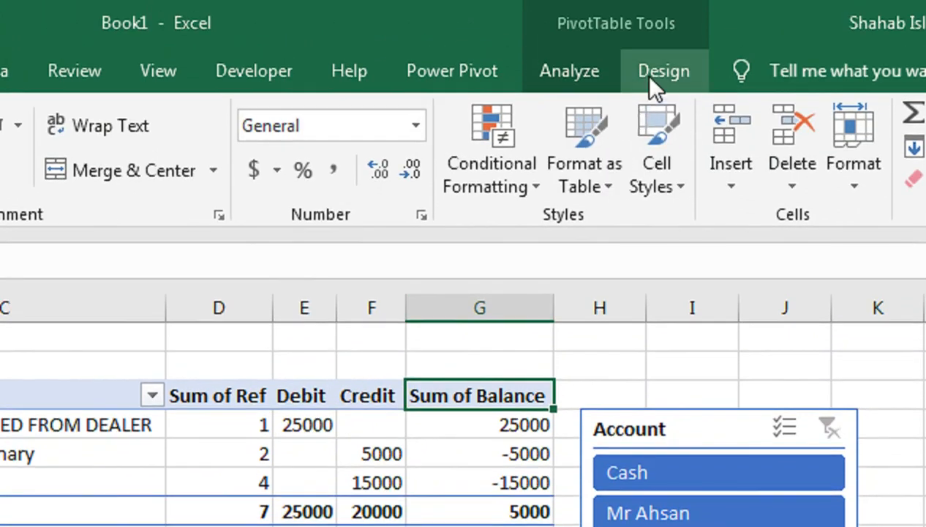
{"action": "left_click", "coordinate": [649, 77]}
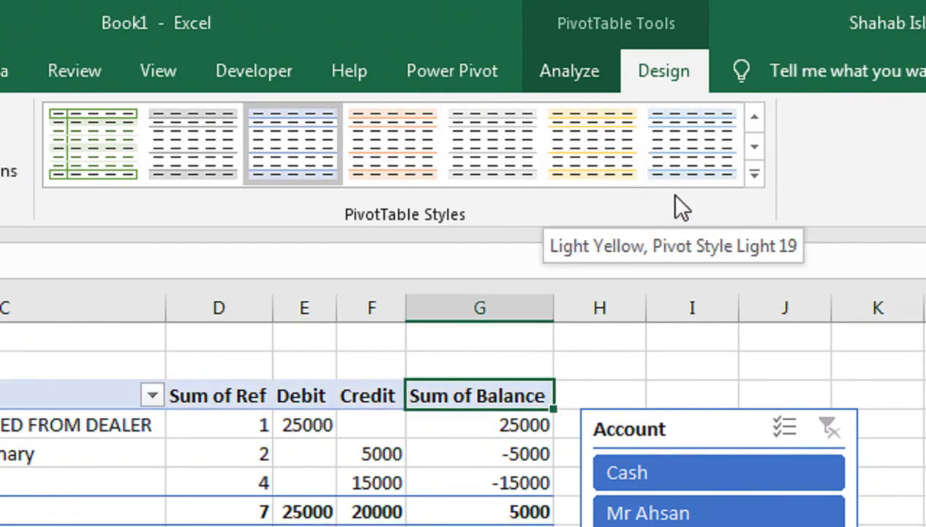
{"action": "left_click", "coordinate": [754, 173]}
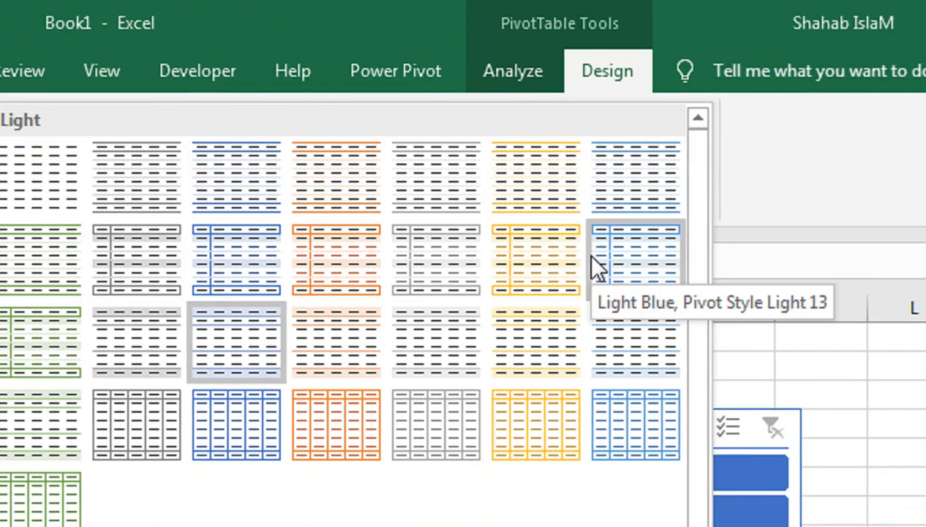
{"action": "left_click", "coordinate": [594, 265]}
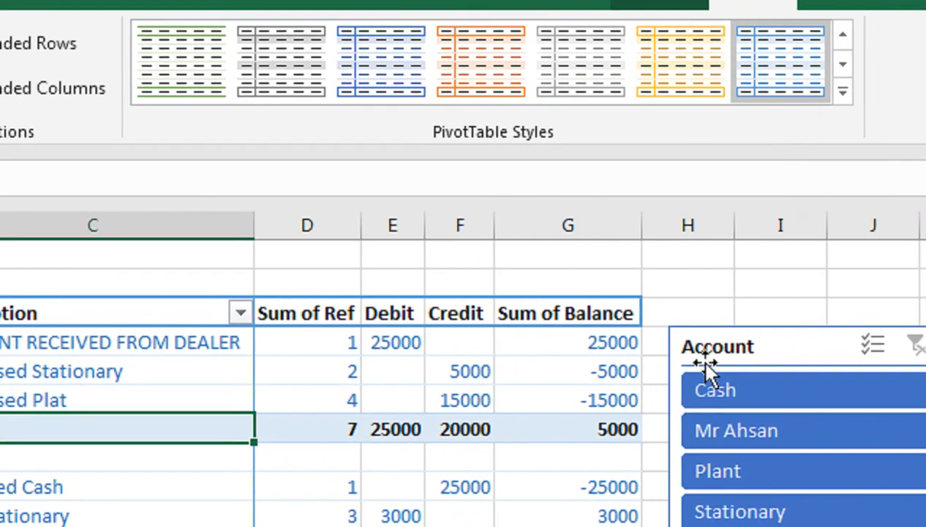
{"action": "left_click_drag", "start_coordinate": [890, 369], "coordinate": [872, 347]}
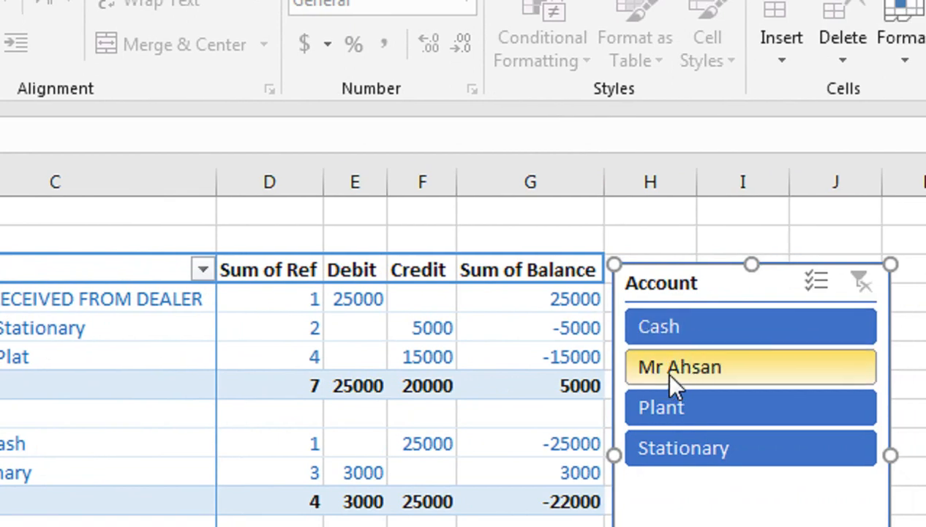
Step: Filter the ledger to the individual's named account, review its debit, credit and balance totals, and clear the filter
{"action": "left_click", "coordinate": [657, 368]}
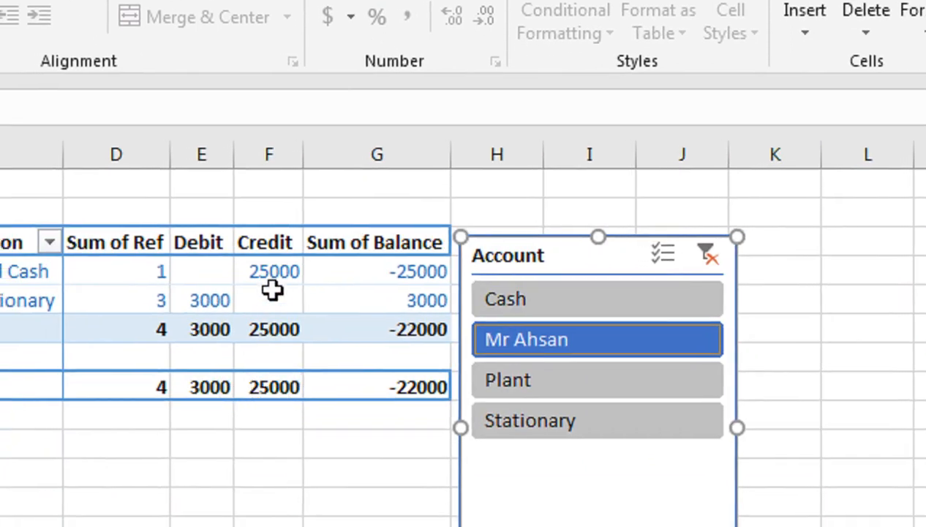
{"action": "mouse_move", "coordinate": [276, 281]}
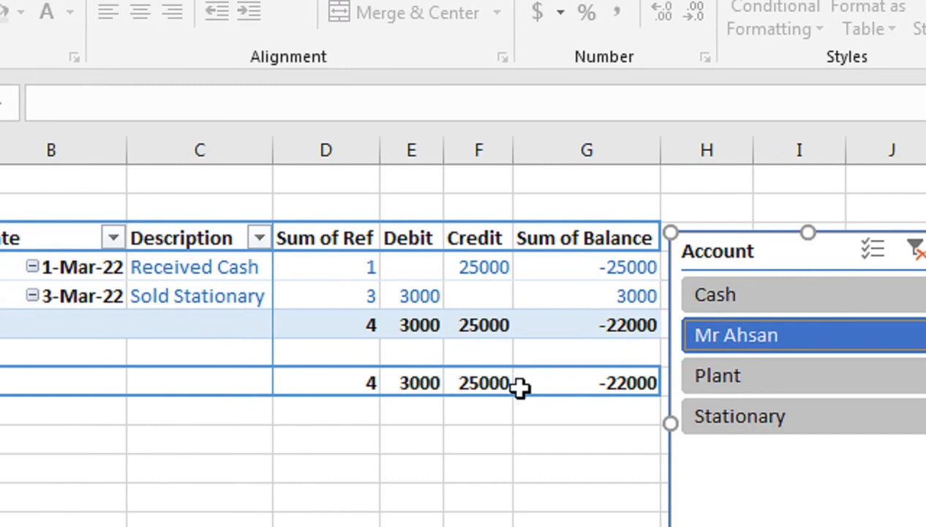
{"action": "mouse_move", "coordinate": [600, 388]}
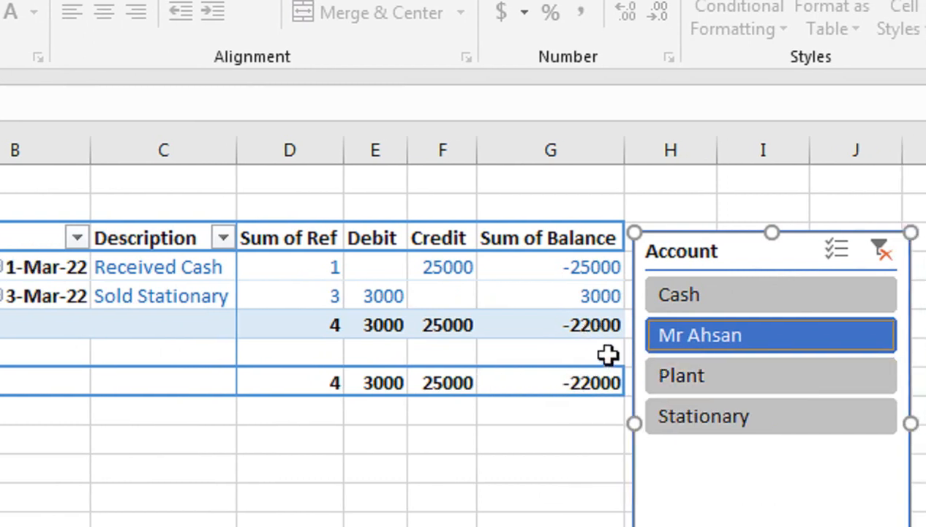
{"action": "left_click", "coordinate": [881, 250]}
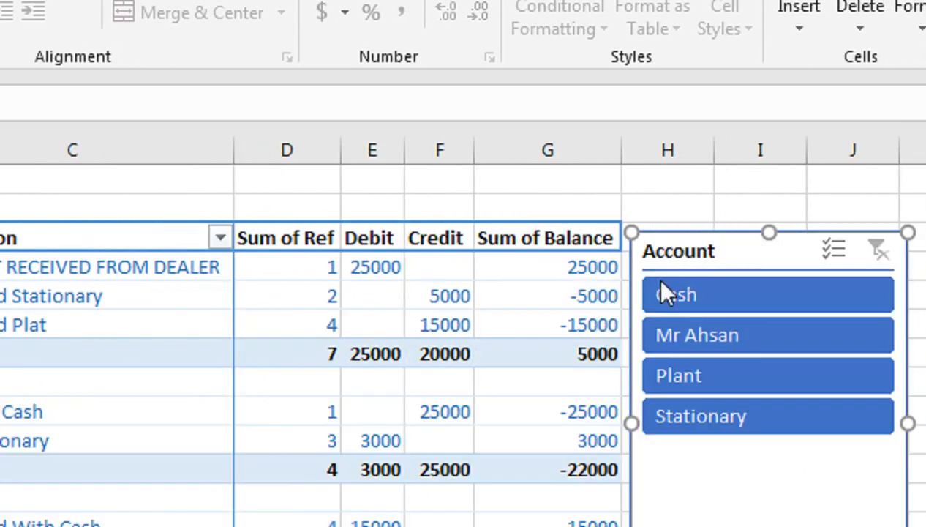
Step: Format the Sum of Balance values as Number with 2 decimal places and negatives in red parentheses
{"action": "left_click", "coordinate": [546, 266]}
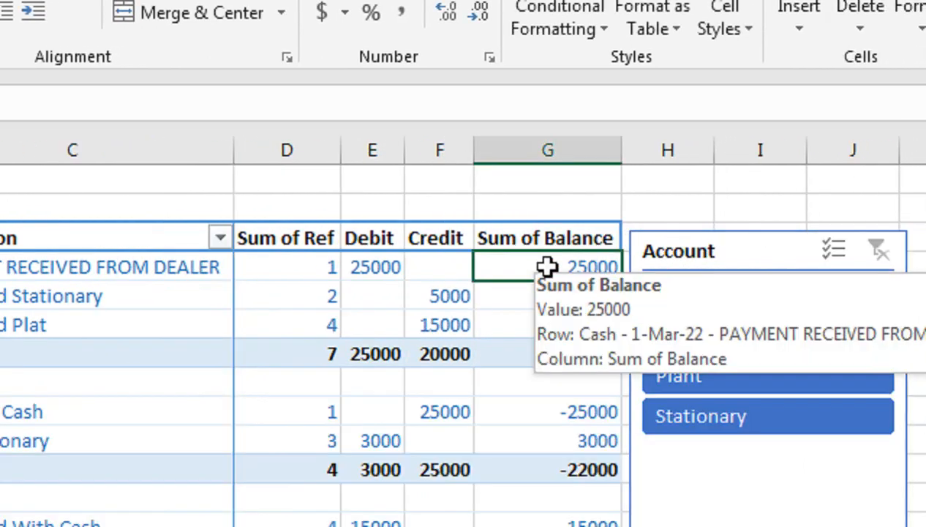
{"action": "right_click", "coordinate": [591, 267]}
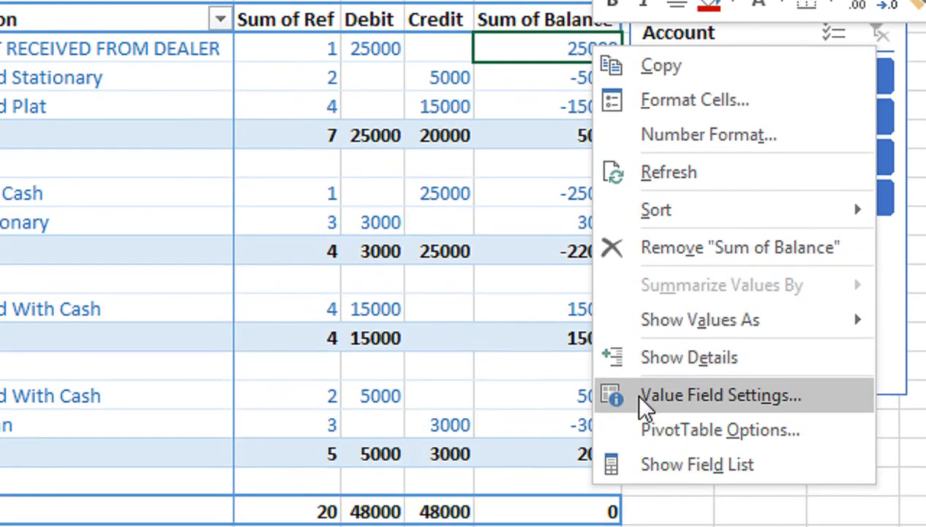
{"action": "left_click", "coordinate": [643, 442]}
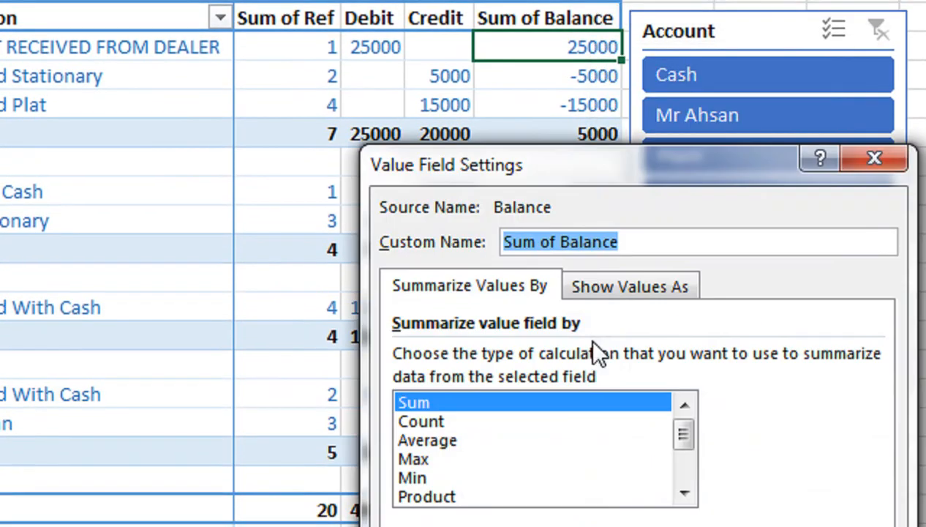
{"action": "left_click", "coordinate": [607, 292]}
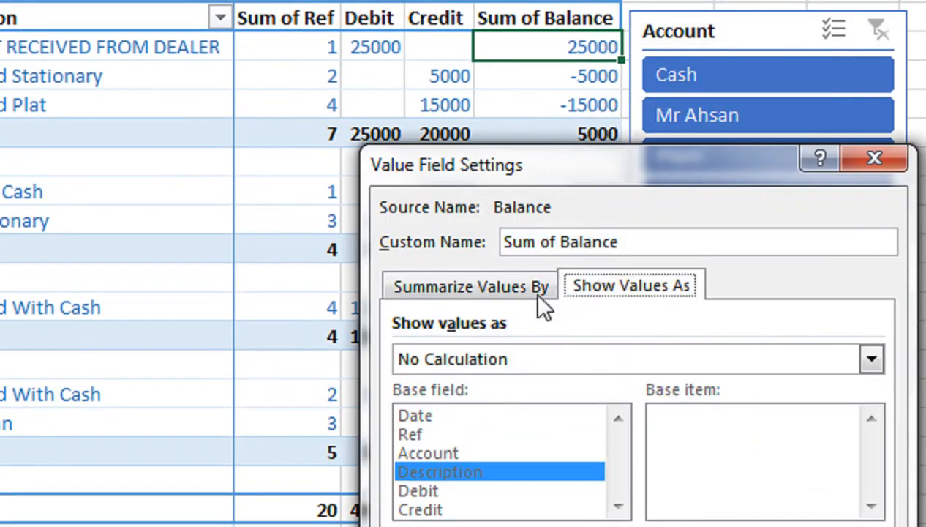
{"action": "left_click", "coordinate": [512, 287]}
{"action": "left_click", "coordinate": [450, 431]}
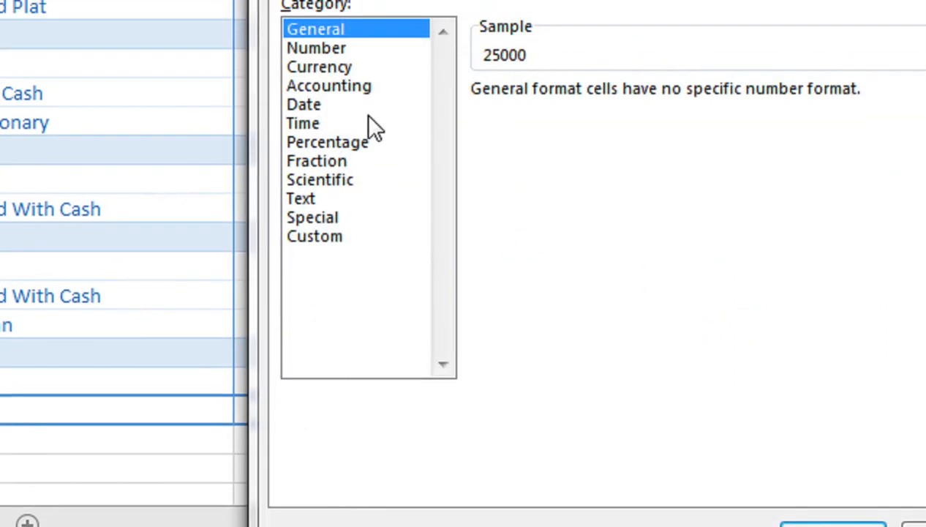
{"action": "left_click", "coordinate": [317, 43]}
{"action": "left_click", "coordinate": [516, 326]}
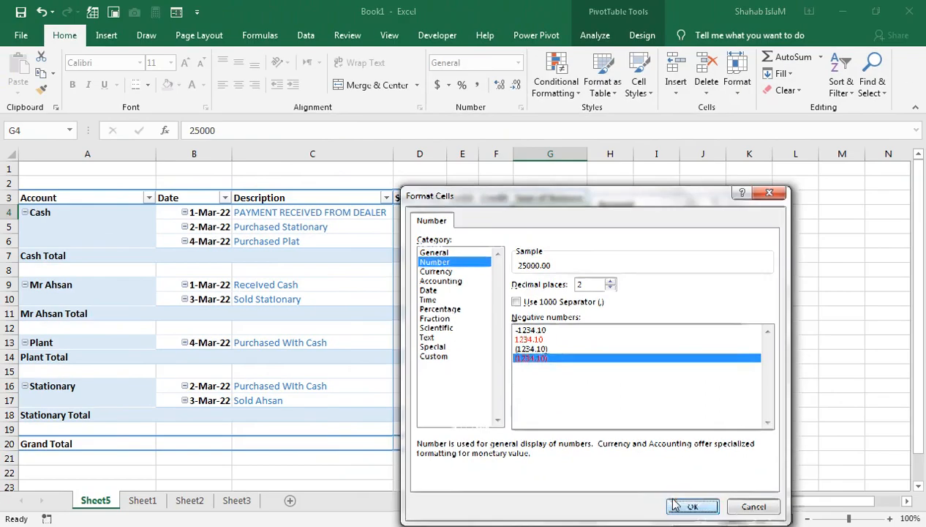
{"action": "left_click", "coordinate": [684, 504]}
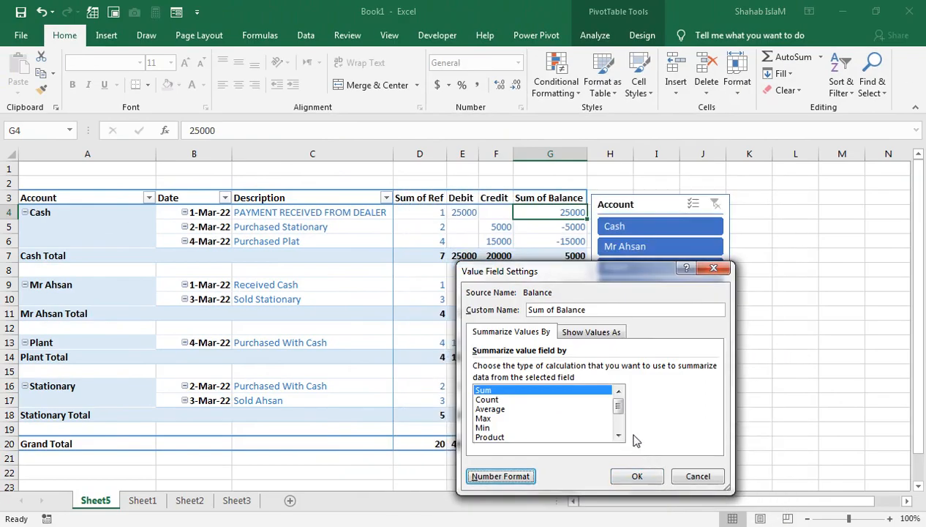
{"action": "left_click", "coordinate": [636, 476]}
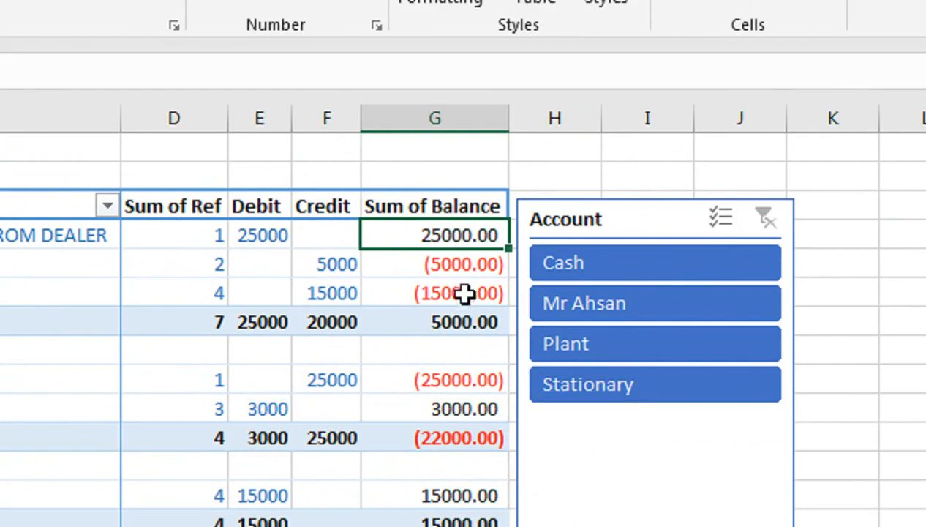
Step: Examine the formatted negative balances and the grand total of the Sum of Balance column
{"action": "mouse_move", "coordinate": [467, 289]}
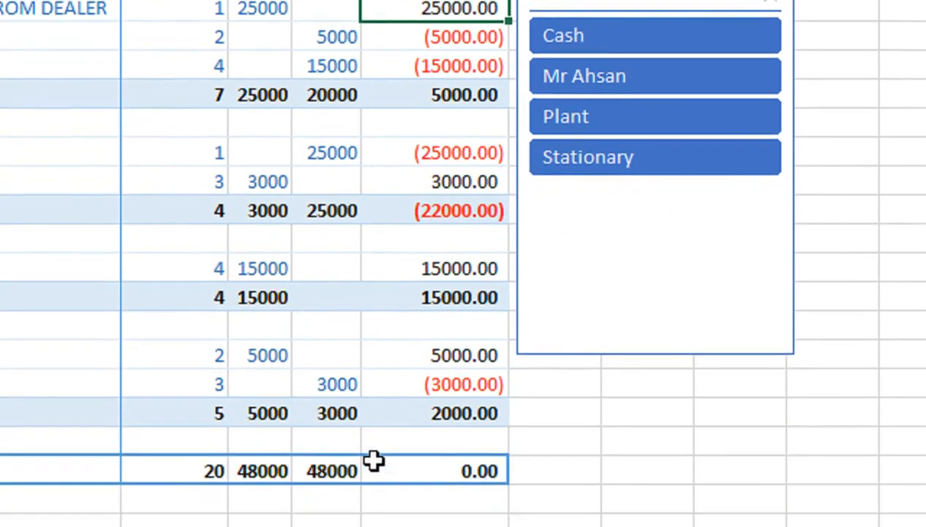
{"action": "left_click", "coordinate": [409, 469]}
{"action": "mouse_move", "coordinate": [414, 472]}
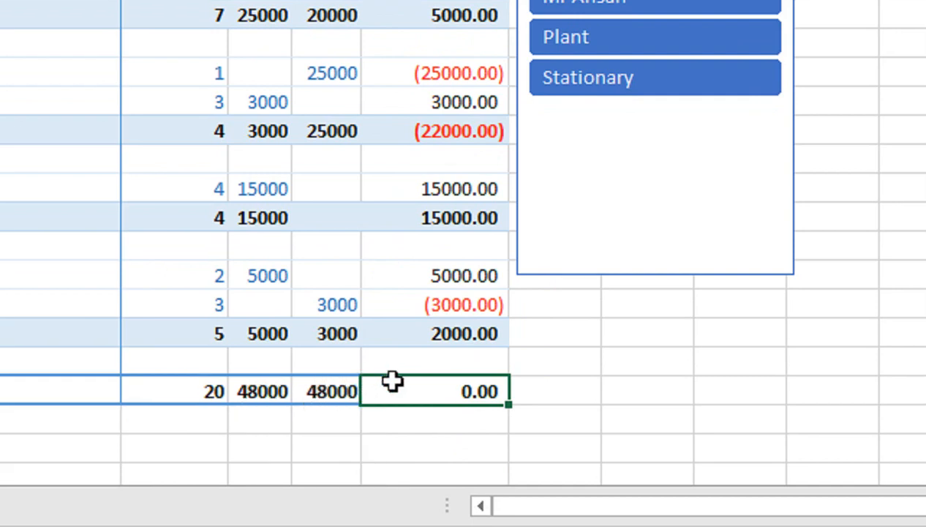
Step: Filter the ledger with the Account slicer to Cash and next to the individual's named account, reviewing each account's balance
{"action": "mouse_move", "coordinate": [448, 381]}
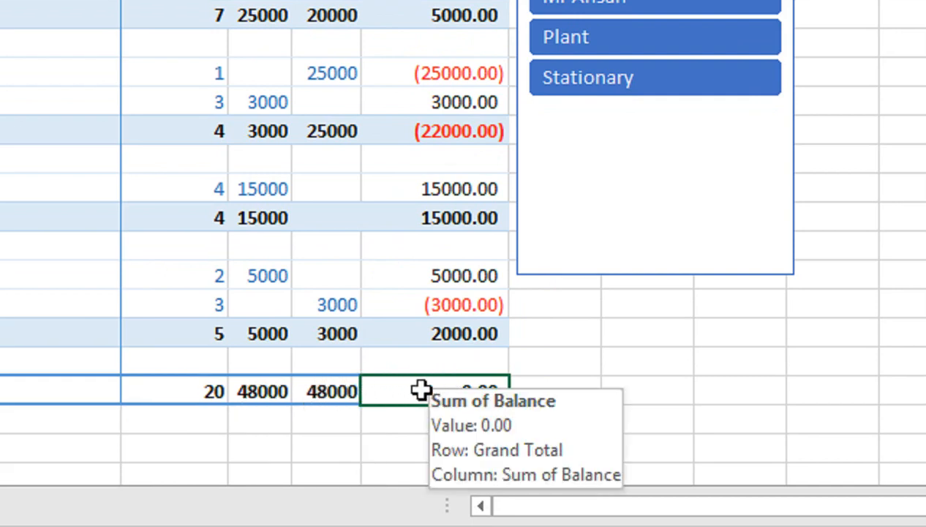
{"action": "mouse_move", "coordinate": [467, 389]}
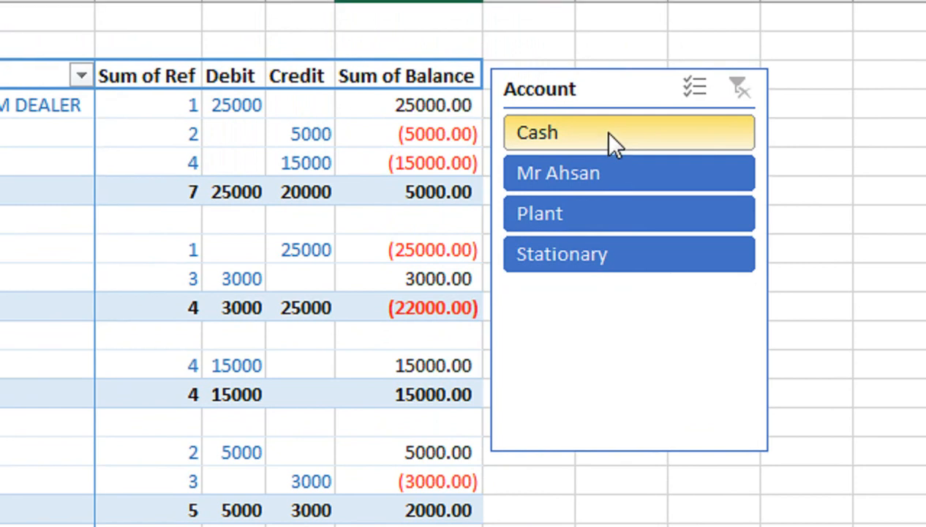
{"action": "left_click", "coordinate": [535, 128]}
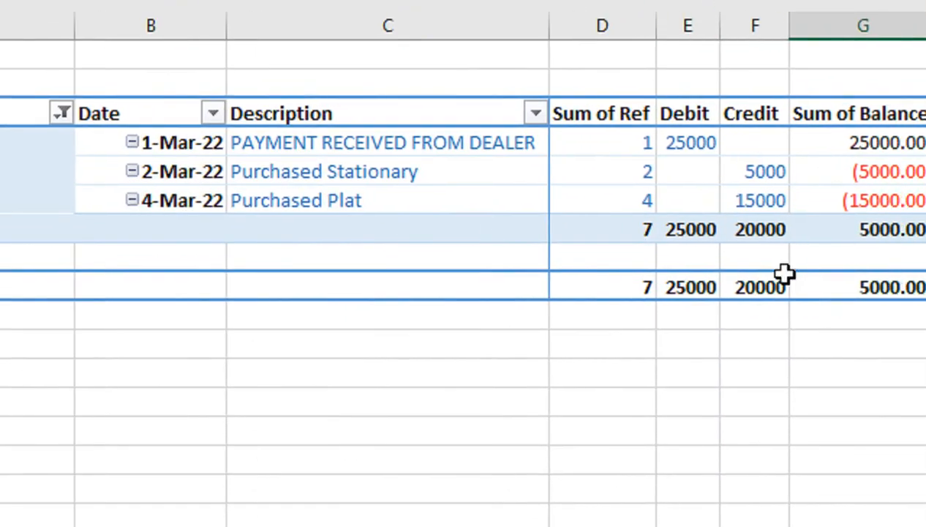
{"action": "left_click", "coordinate": [728, 219]}
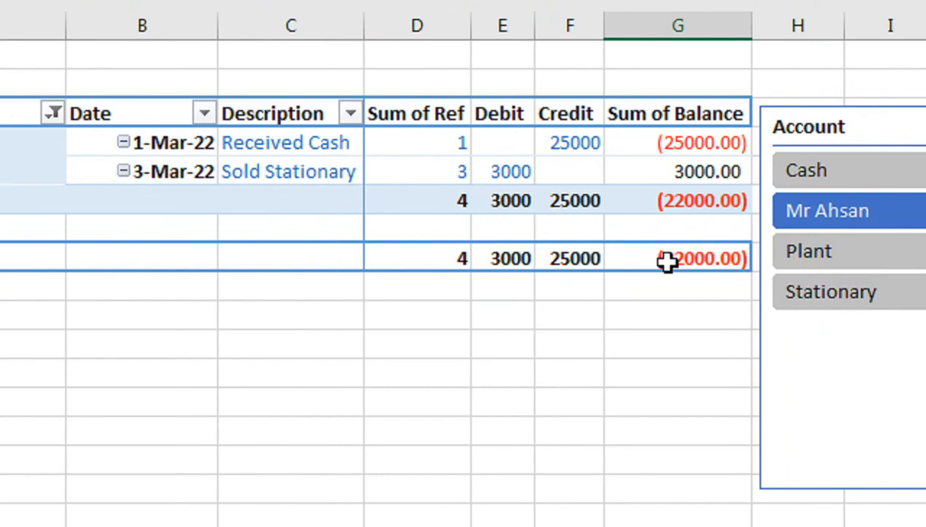
{"action": "mouse_move", "coordinate": [678, 260]}
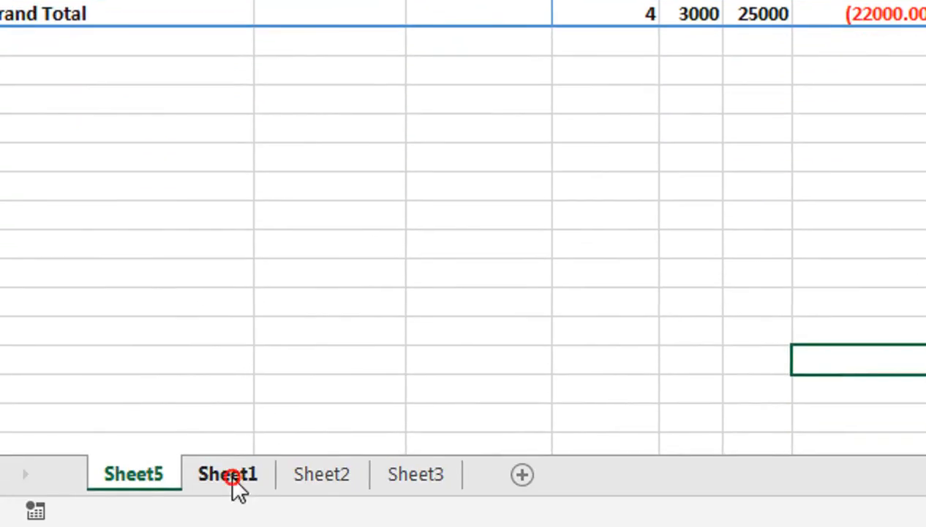
Step: Compare the journal entries on Sheet1 with the filtered ledger on Sheet5, and return to the journal's Stationary entry in C6
{"action": "left_click", "coordinate": [234, 483]}
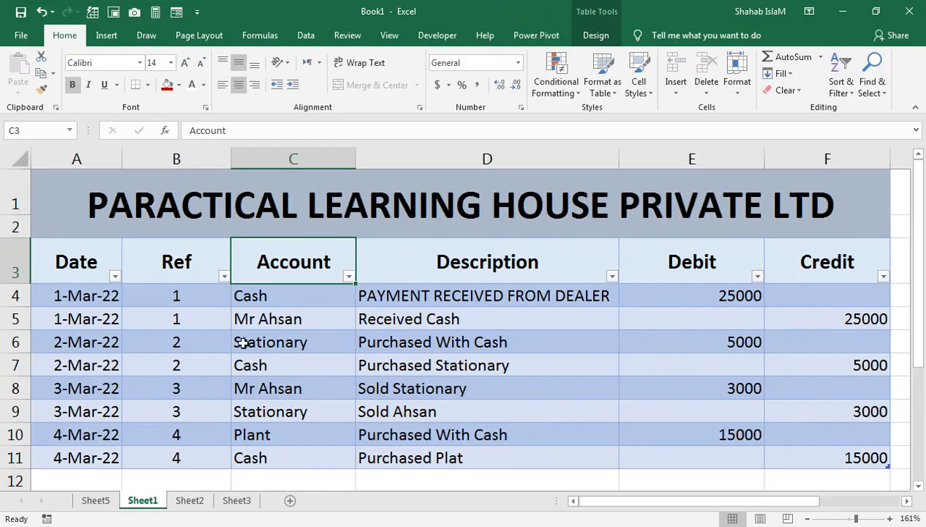
{"action": "left_click", "coordinate": [96, 501]}
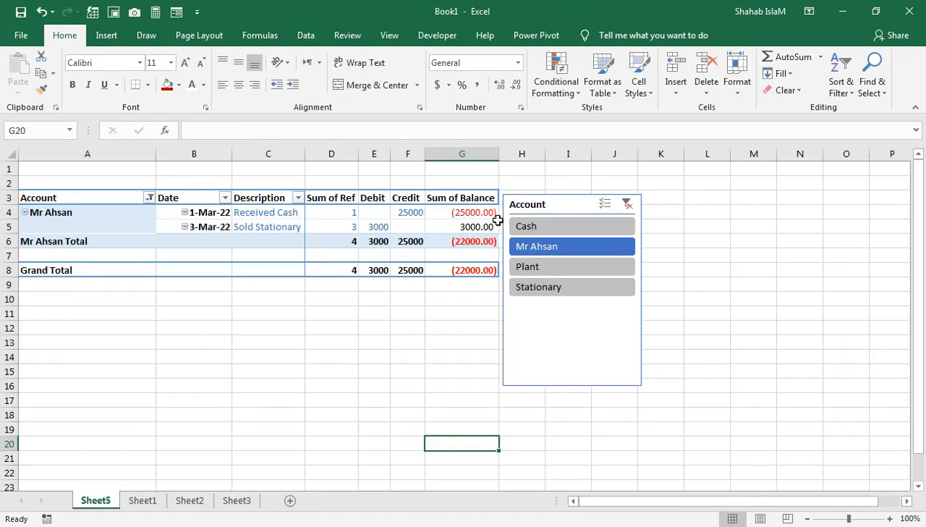
{"action": "left_click", "coordinate": [142, 500]}
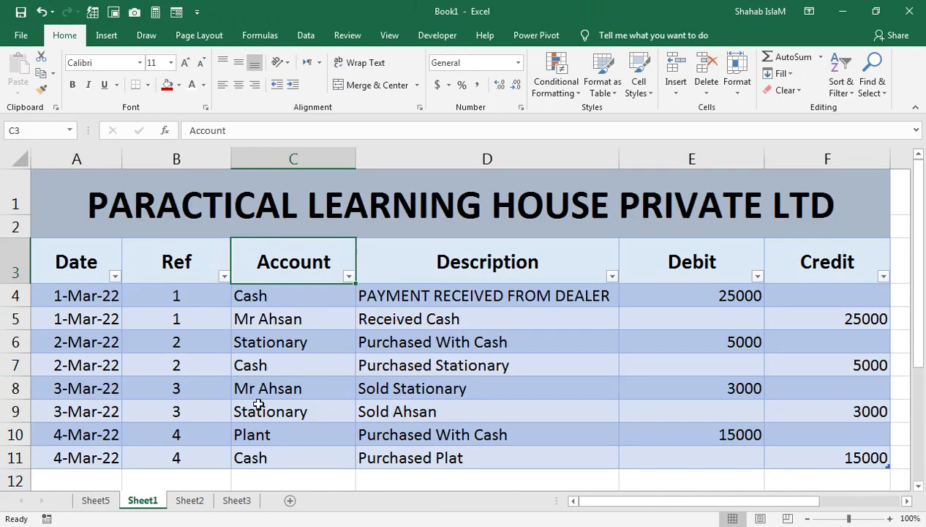
{"action": "left_click", "coordinate": [293, 342]}
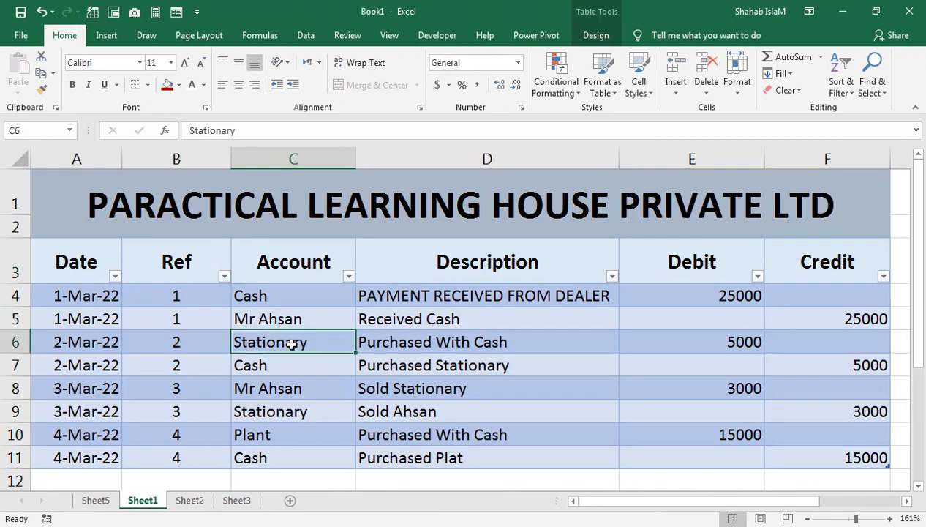